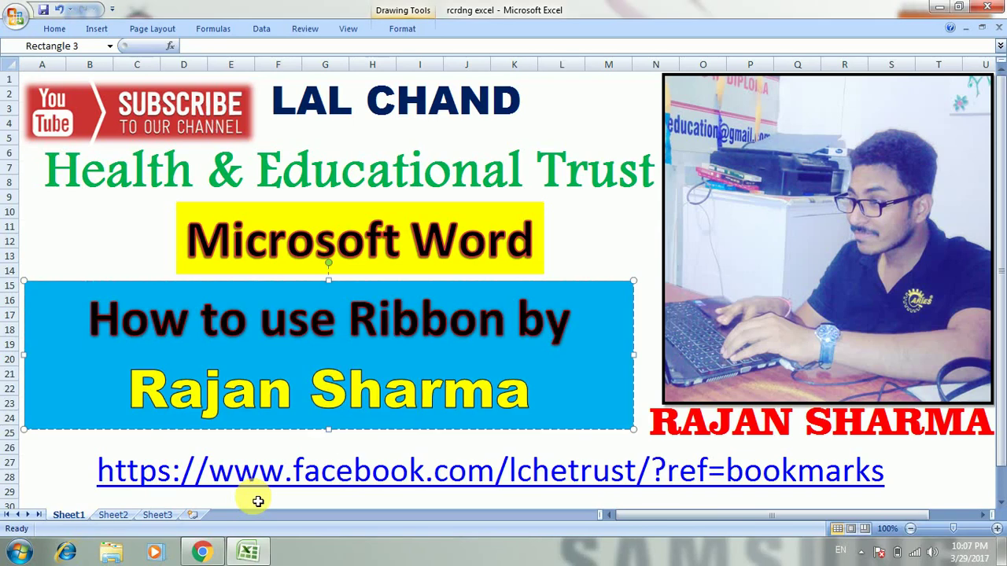
# Deselect the title banner in Excel and bring up the Windows Start menu.
pyautogui.click(405, 556)
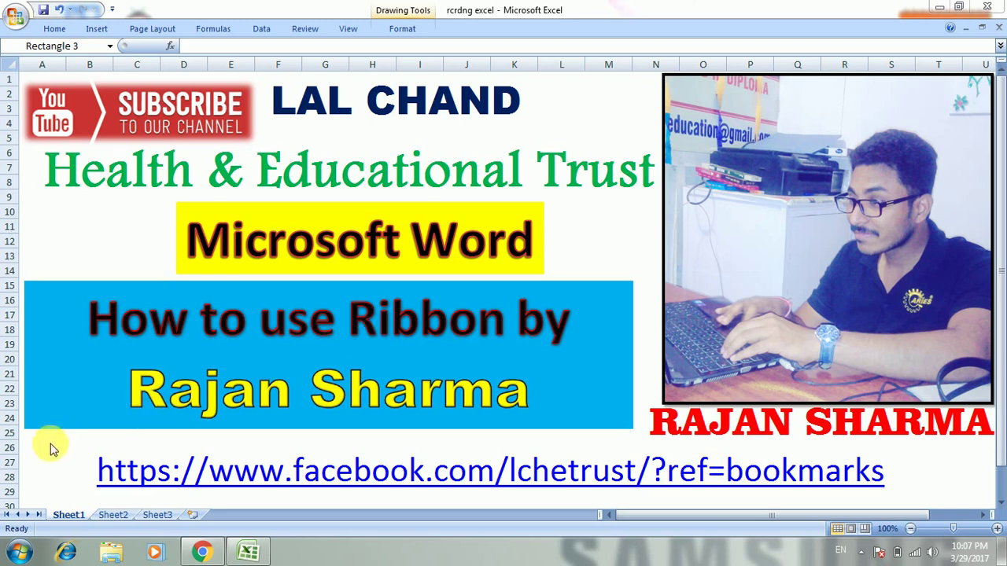
pyautogui.click(17, 552)
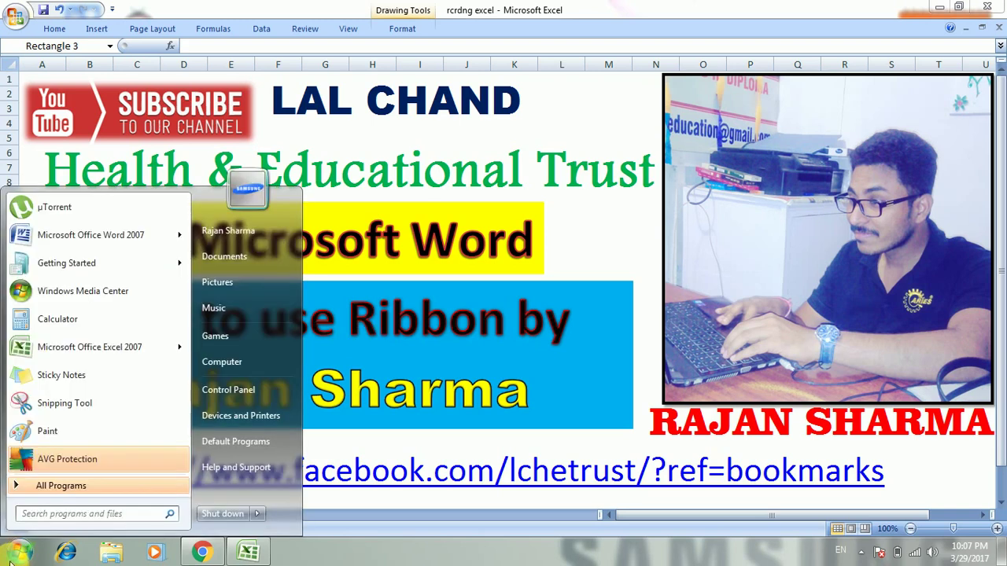
# Launch Microsoft Office Word 2007 from All Programs > Microsoft Office, giving a blank Document1.
pyautogui.click(56, 489)
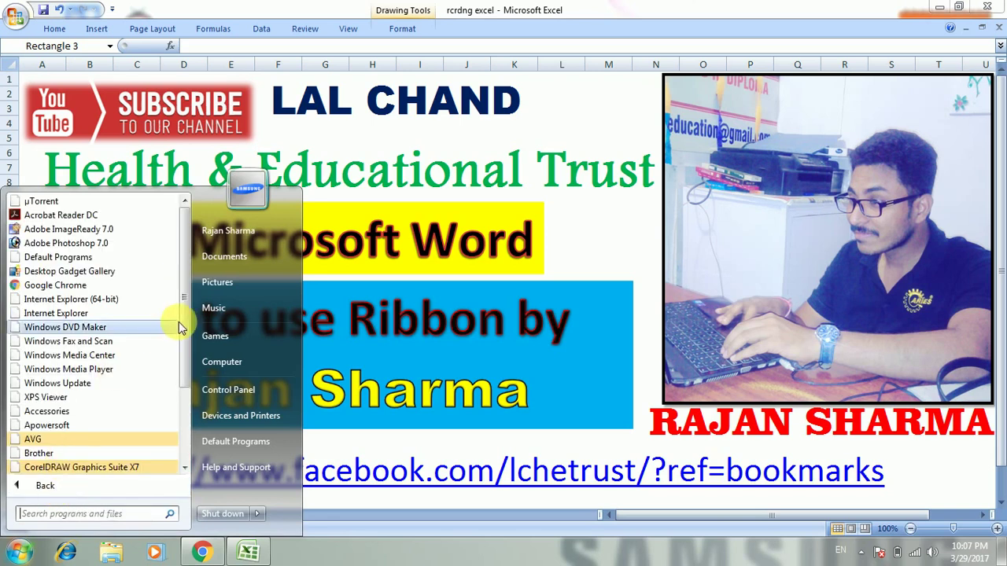
pyautogui.scroll(-3, 180, 330)
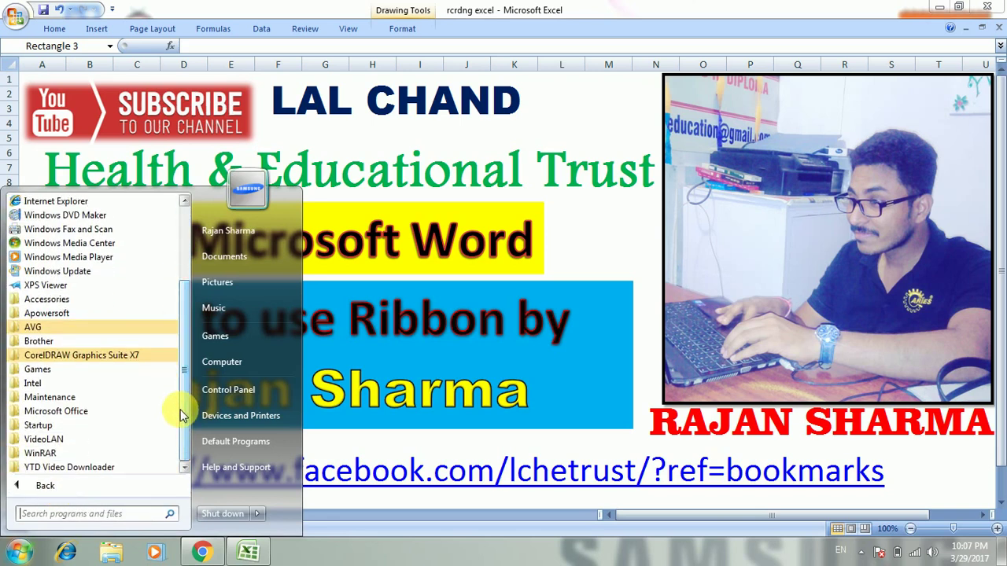
pyautogui.click(110, 416)
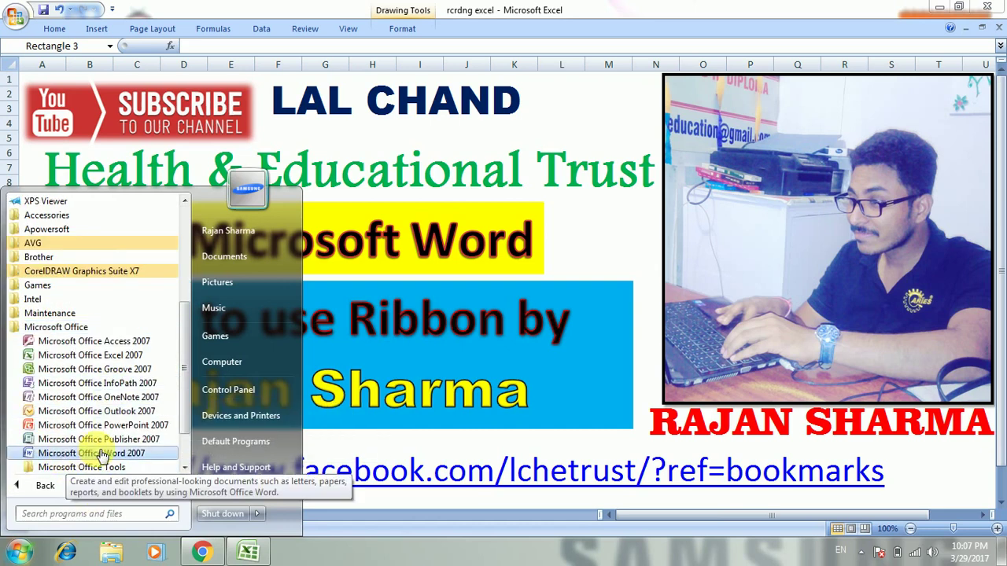
pyautogui.click(102, 455)
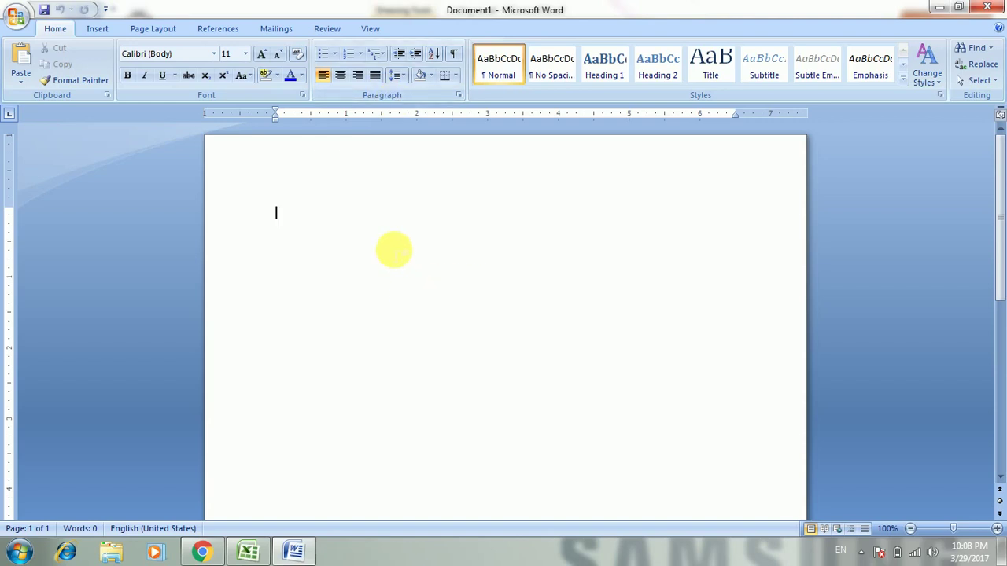
# Type 'Lal Chand Health & Educational Trust' and make it 20-point bold, italic, underlined.
pyautogui.write('Lal')
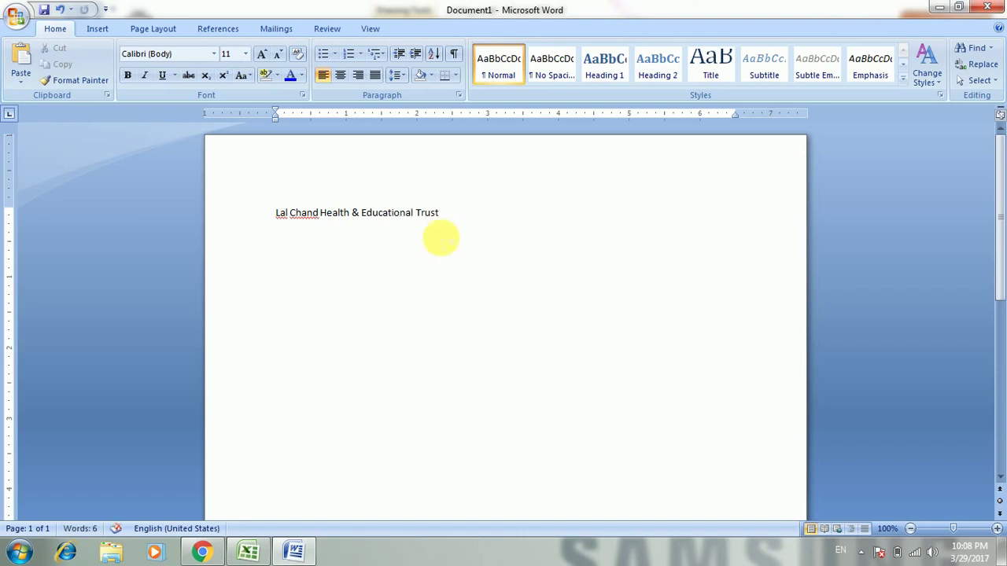
pyautogui.hotkey('ctrl', 'a')
pyautogui.hotkey('ctrl', 'shift', '.')
pyautogui.hotkey('ctrl', 'shift', '.')
pyautogui.hotkey('ctrl', 'shift', '.')
pyautogui.hotkey('ctrl', 'shift', '.')
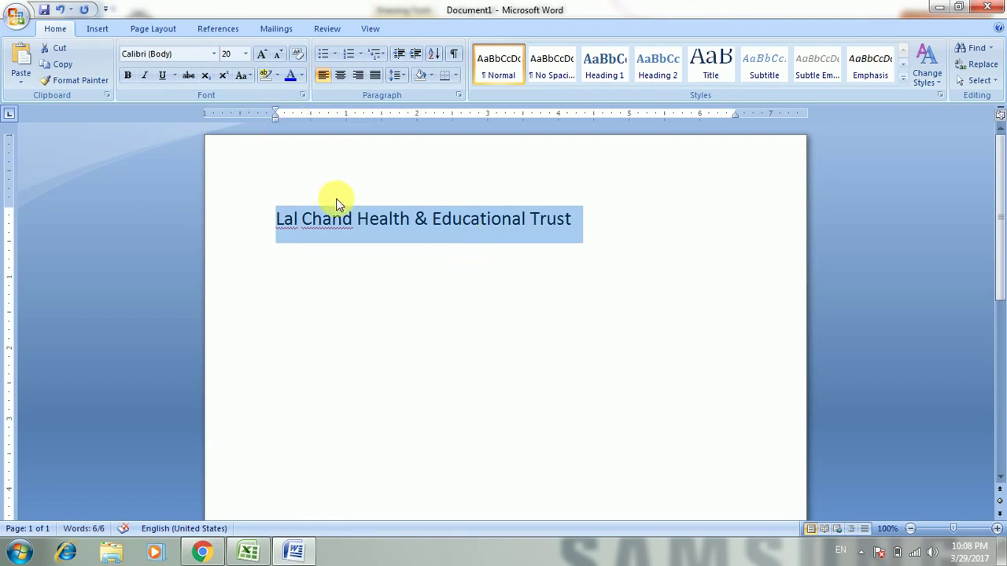
pyautogui.hotkey('ctrl', 'b')
pyautogui.hotkey('ctrl', 'i')
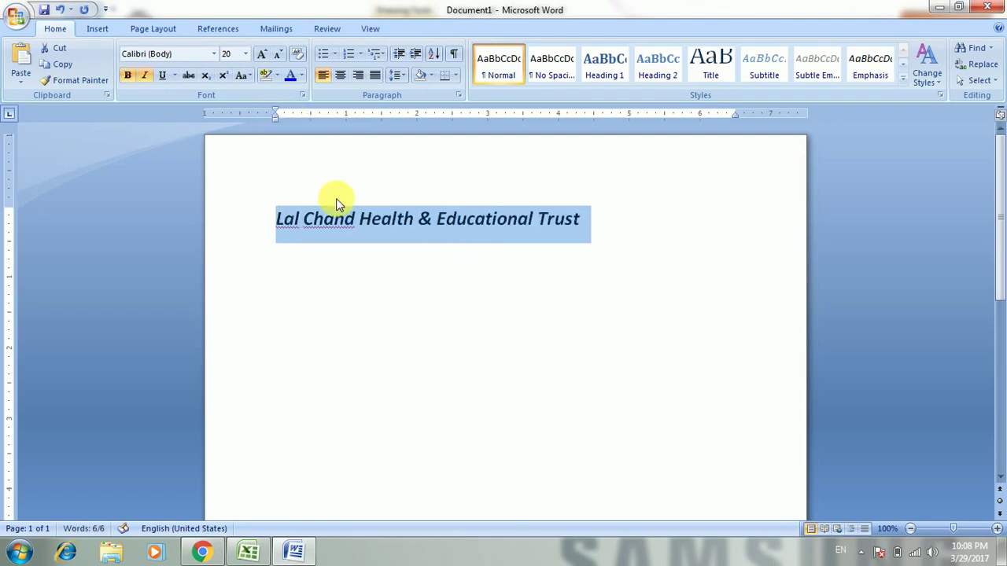
pyautogui.hotkey('ctrl', 'u')
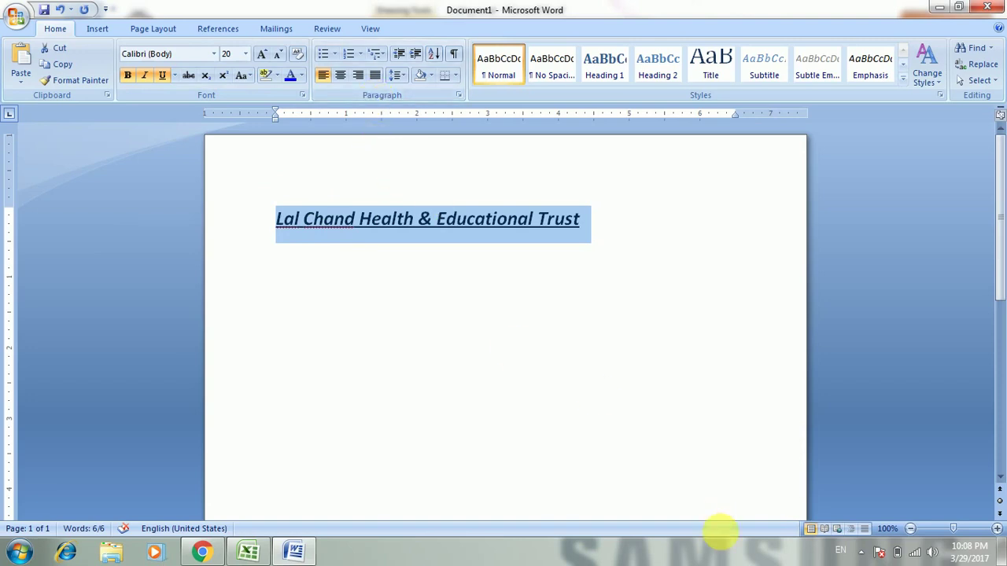
# Zoom the page to 132% and show the bullet style choices.
pyautogui.click(954, 529)
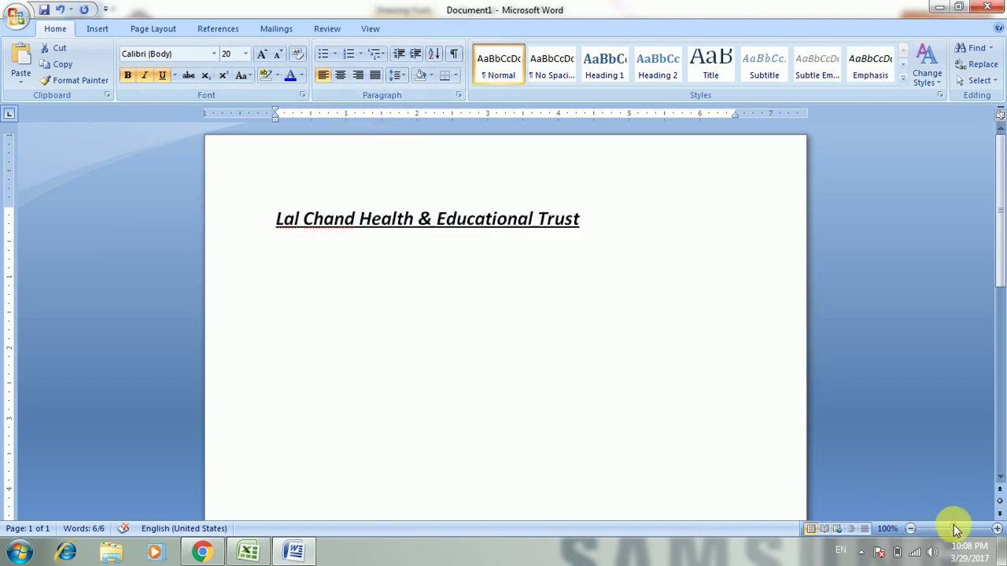
pyautogui.moveTo(956, 529); pyautogui.dragTo(959, 529)
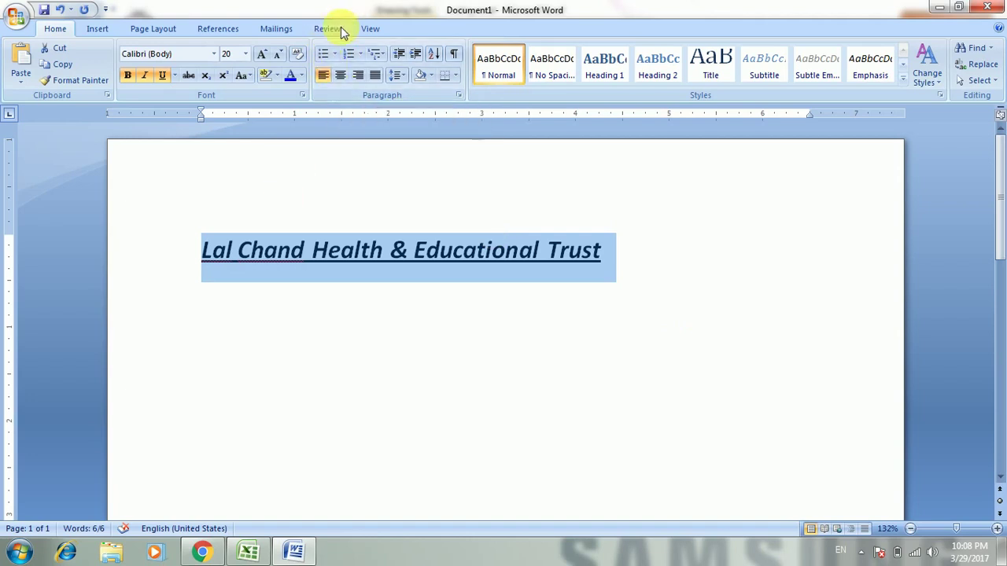
pyautogui.click(333, 55)
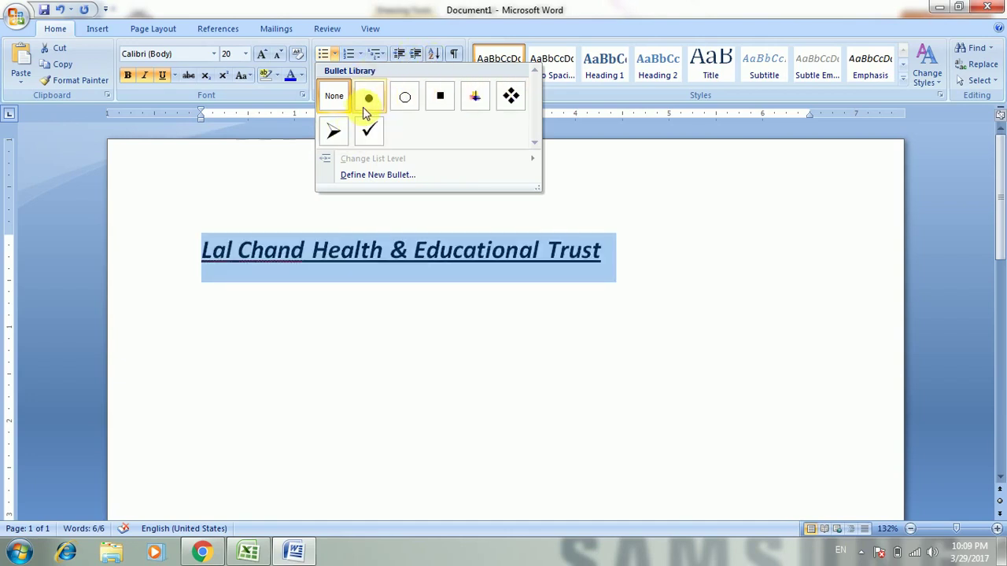
# Define a custom ⇒ arrow bullet (Symbol font, code 222) and apply it to the heading.
pyautogui.click(374, 177)
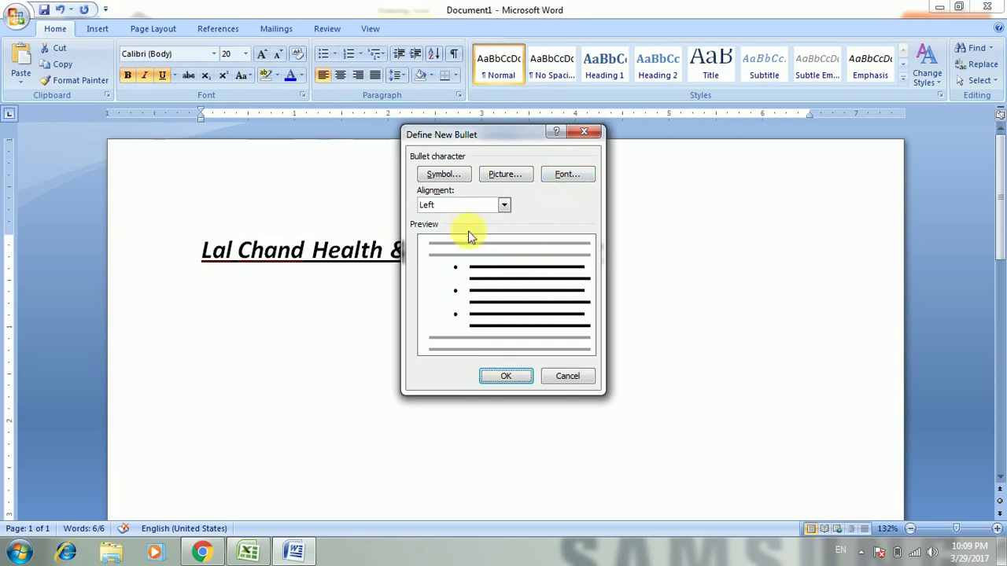
pyautogui.click(445, 173)
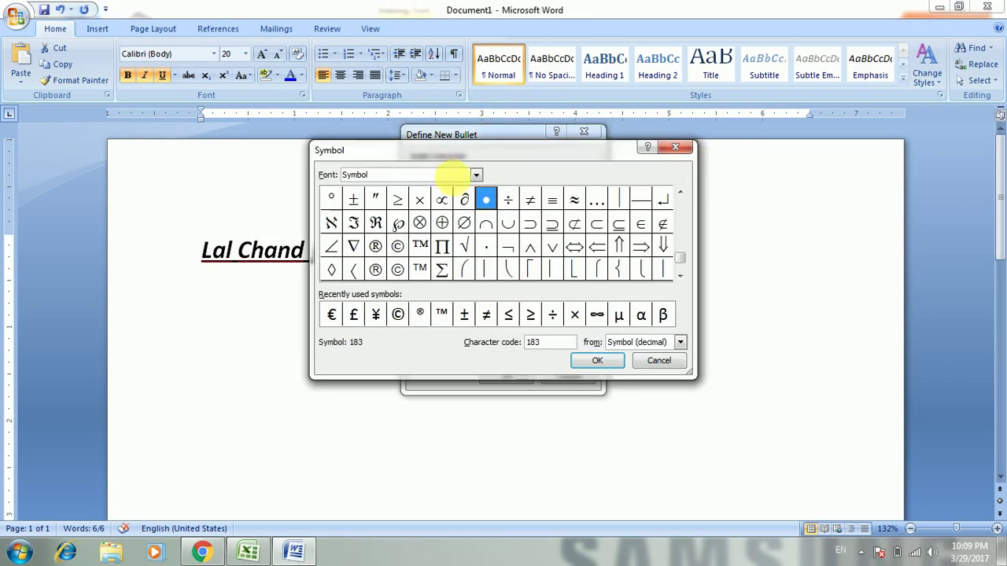
pyautogui.click(508, 247)
pyautogui.click(419, 223)
pyautogui.click(358, 225)
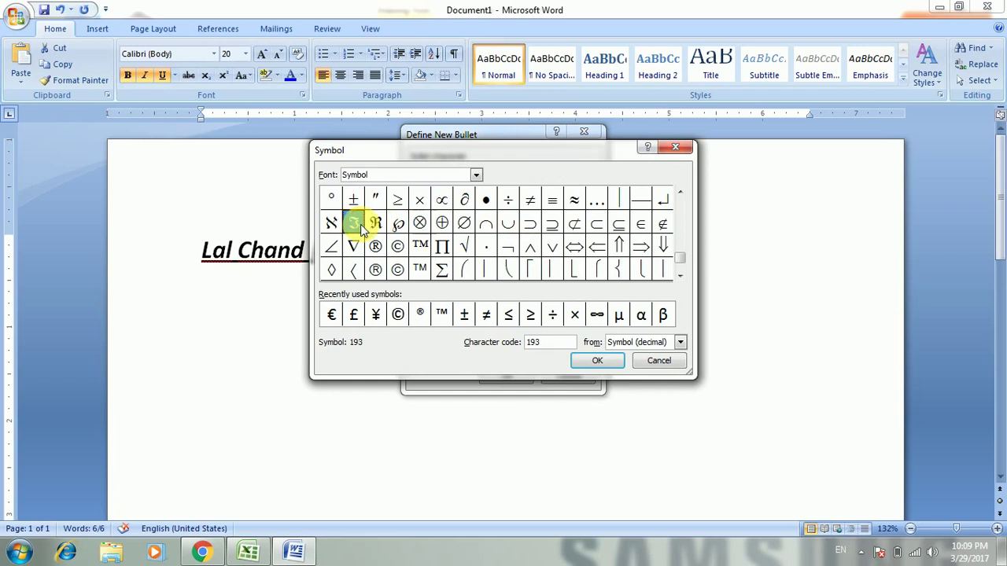
pyautogui.click(398, 269)
pyautogui.click(509, 224)
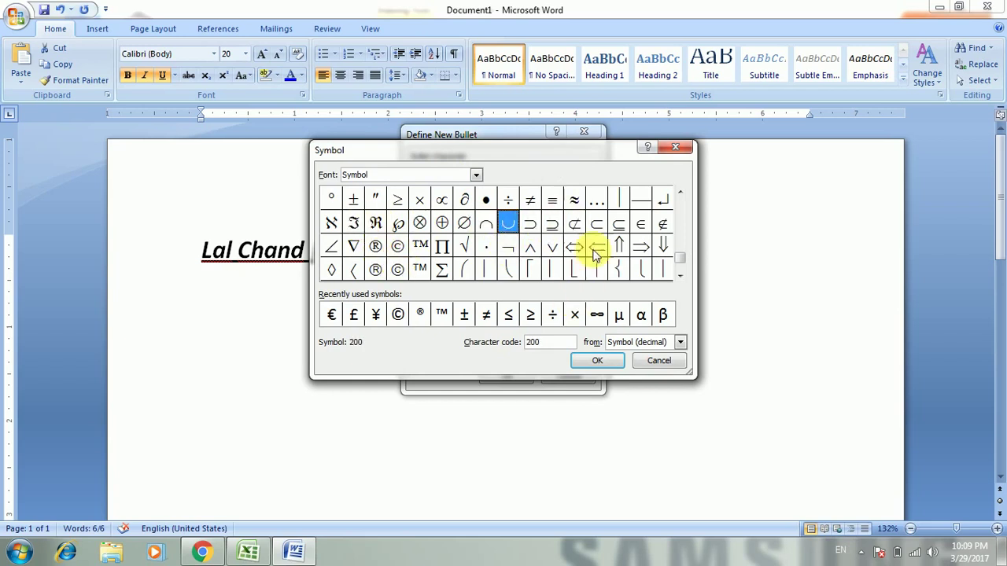
pyautogui.click(642, 246)
pyautogui.click(598, 360)
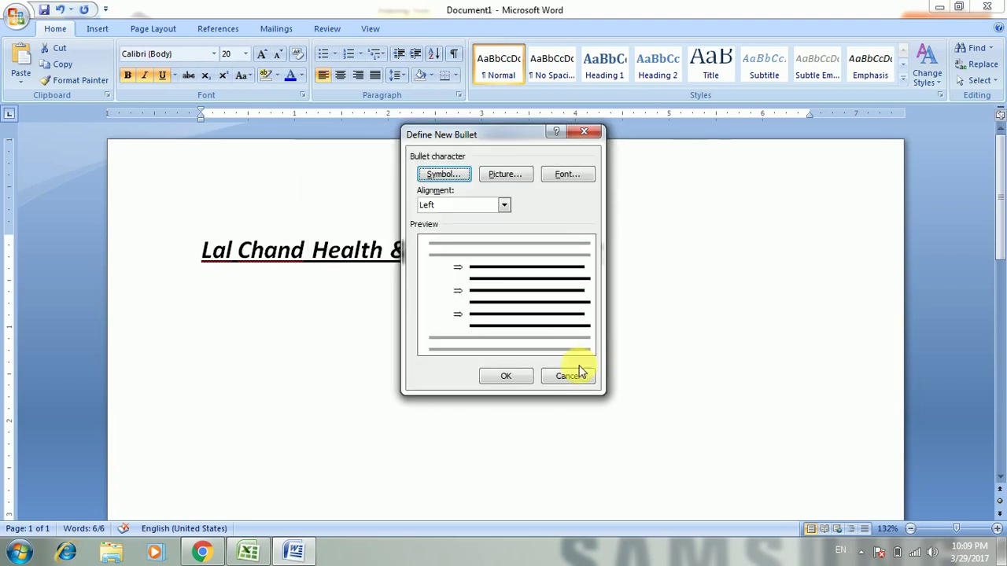
pyautogui.click(514, 376)
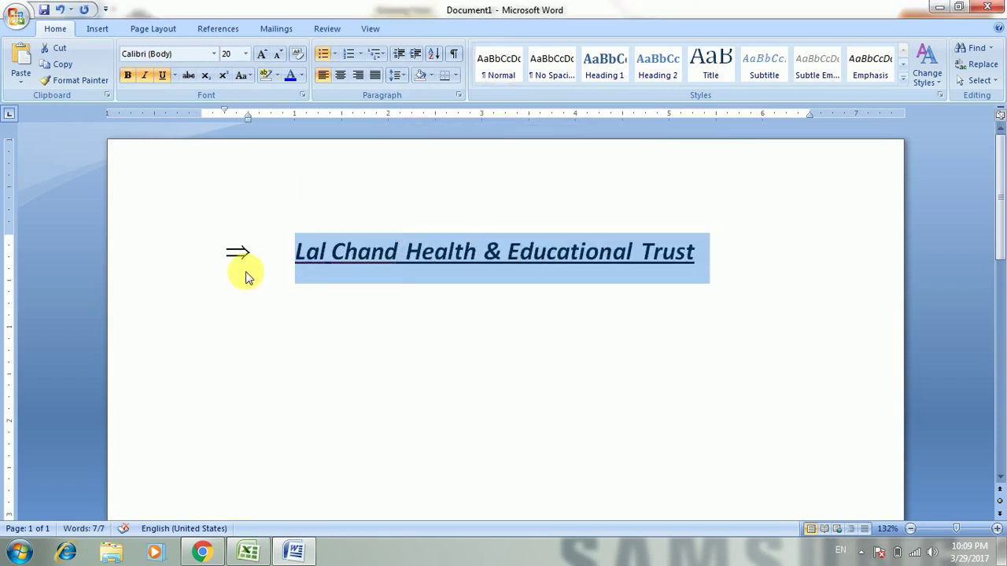
pyautogui.click(335, 54)
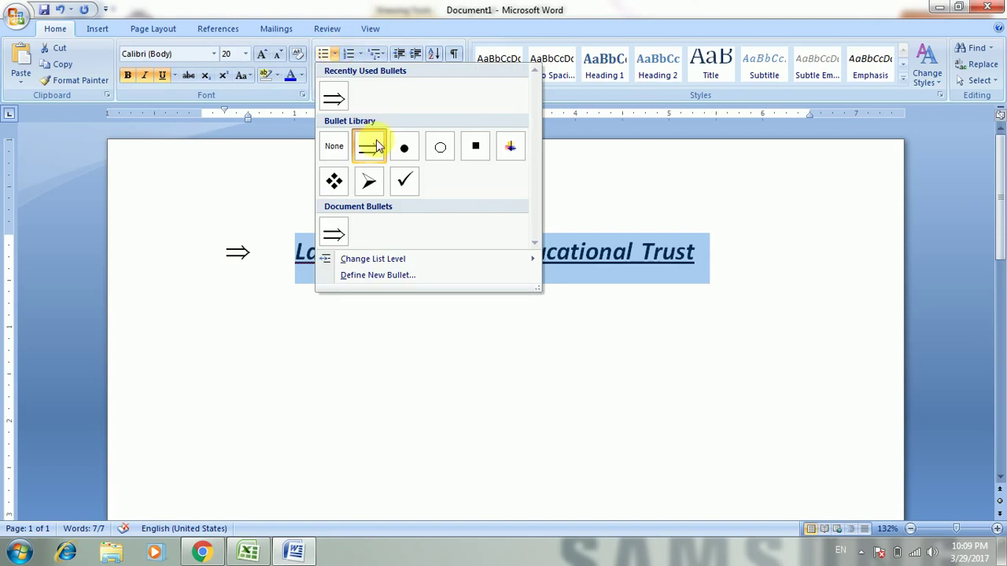
# Replace the arrow with the round brown picture bullet from the Picture Bullet gallery.
pyautogui.click(360, 277)
pyautogui.click(497, 175)
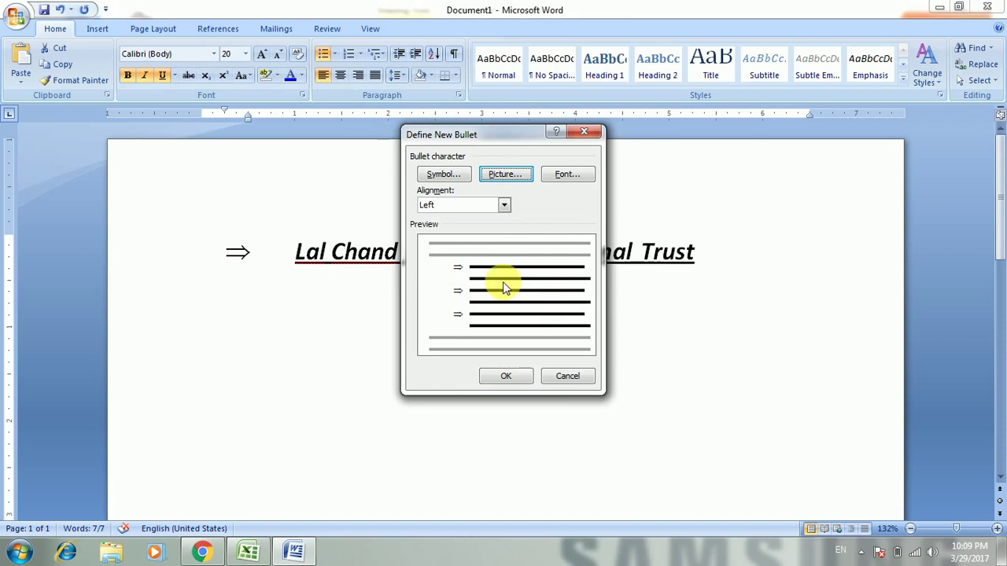
pyautogui.click(505, 177)
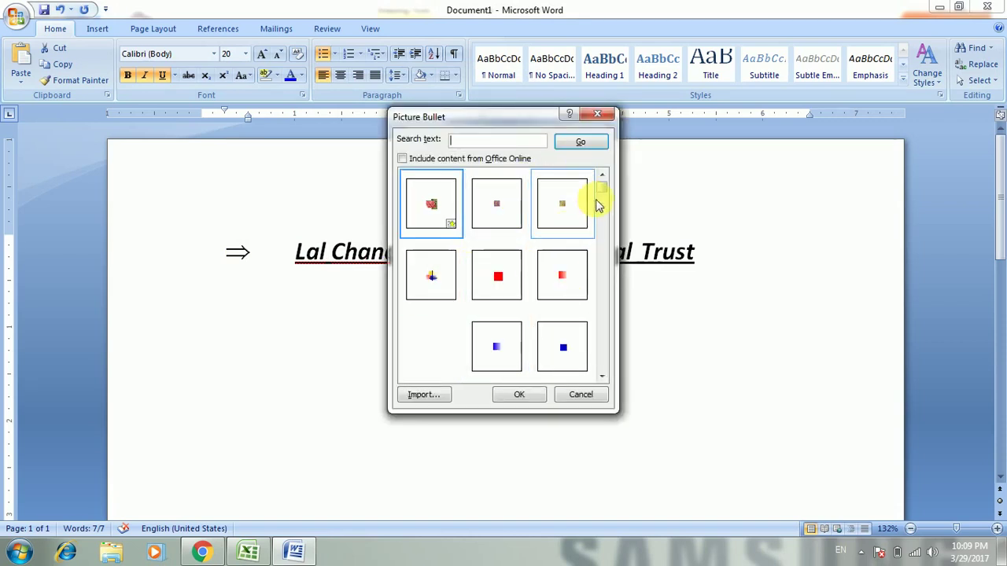
pyautogui.moveTo(600, 192); pyautogui.dragTo(604, 247)
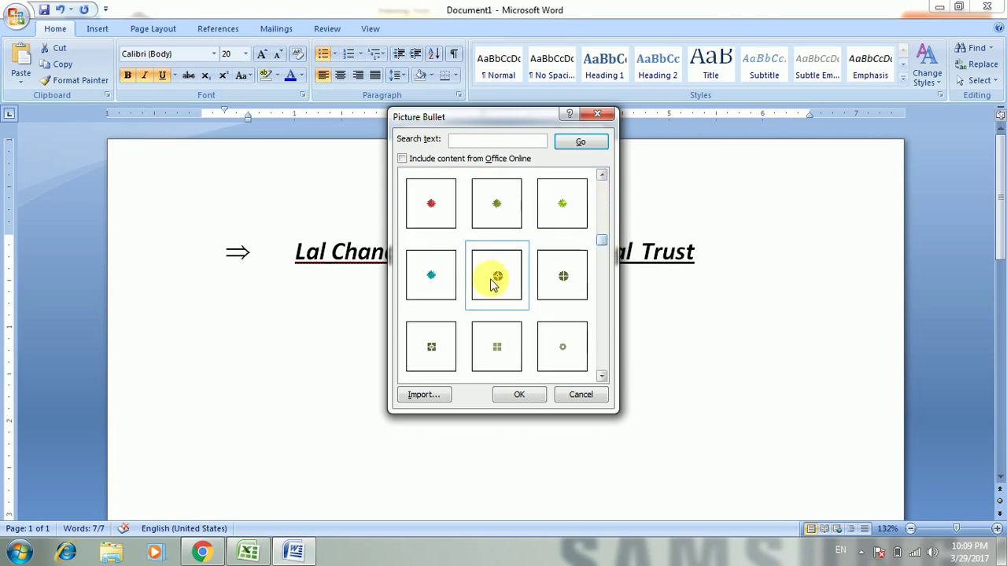
pyautogui.click(493, 279)
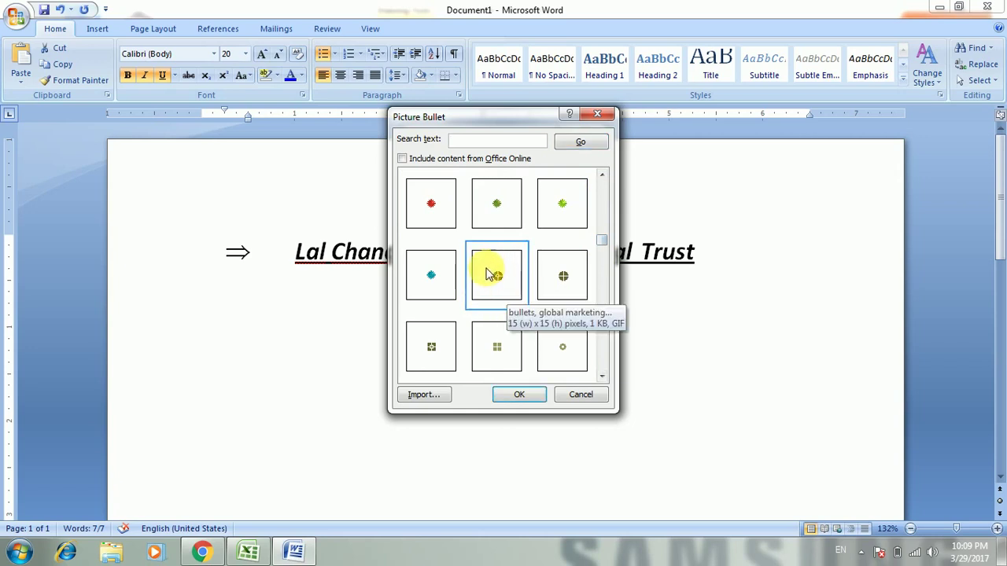
pyautogui.click(519, 395)
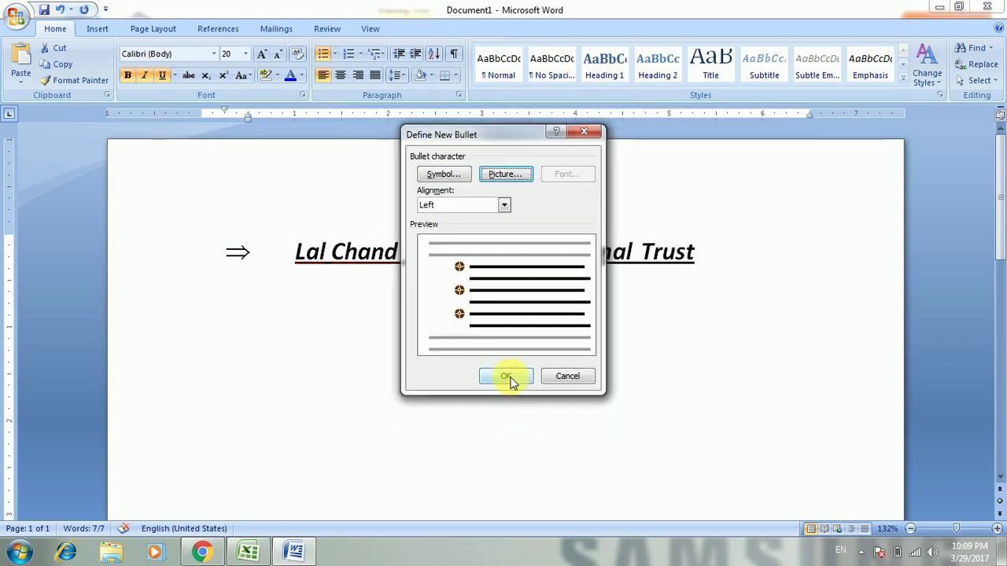
pyautogui.click(507, 377)
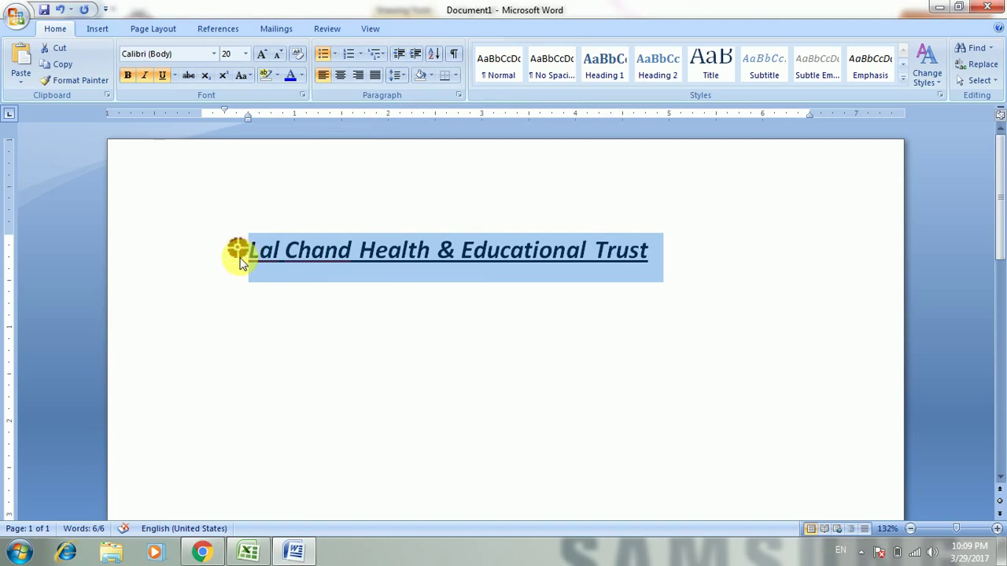
pyautogui.click(332, 60)
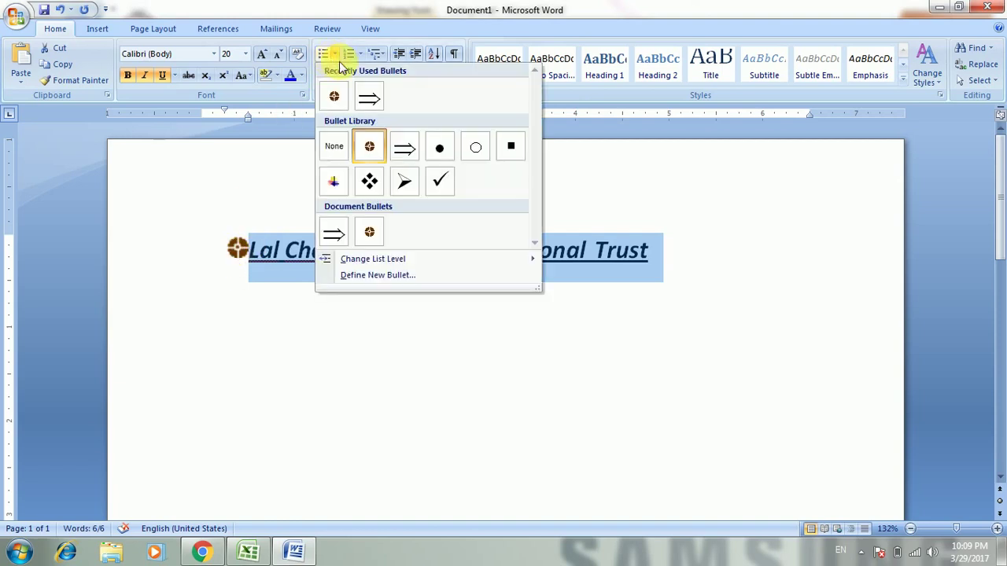
# Apply the four-diamond (❖) bullet to the heading in place of the picture bullet.
pyautogui.click(370, 186)
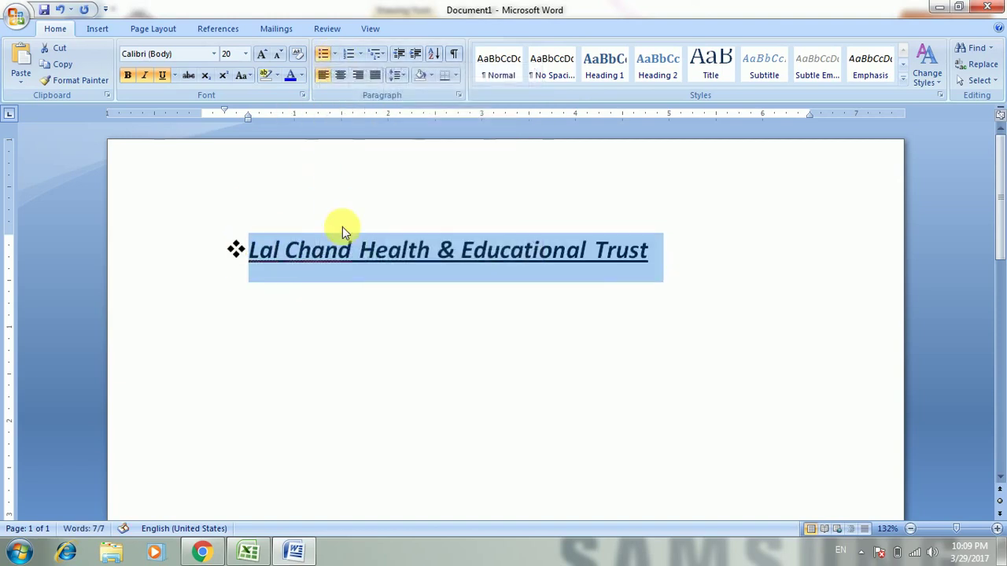
pyautogui.click(336, 60)
pyautogui.click(333, 354)
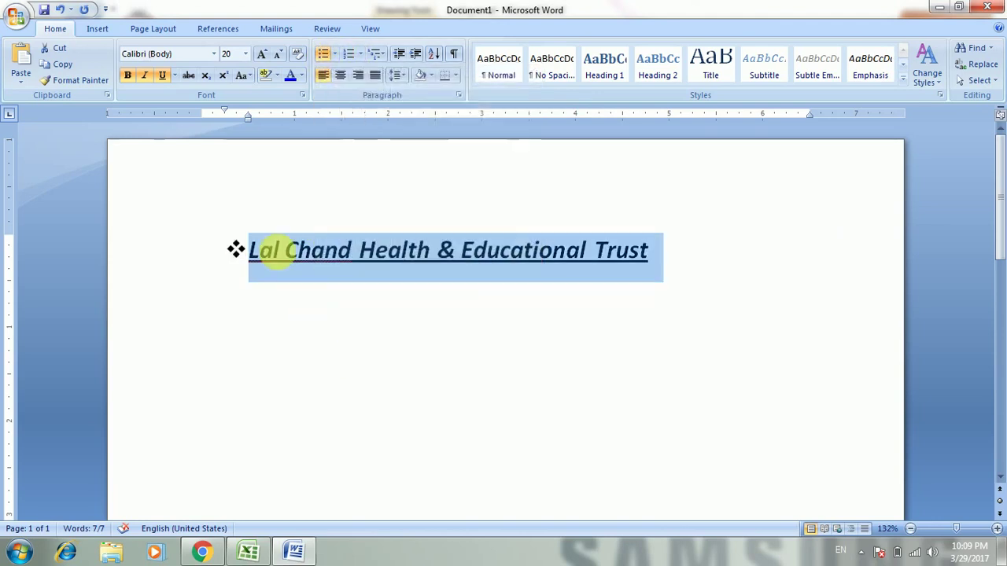
pyautogui.click(365, 54)
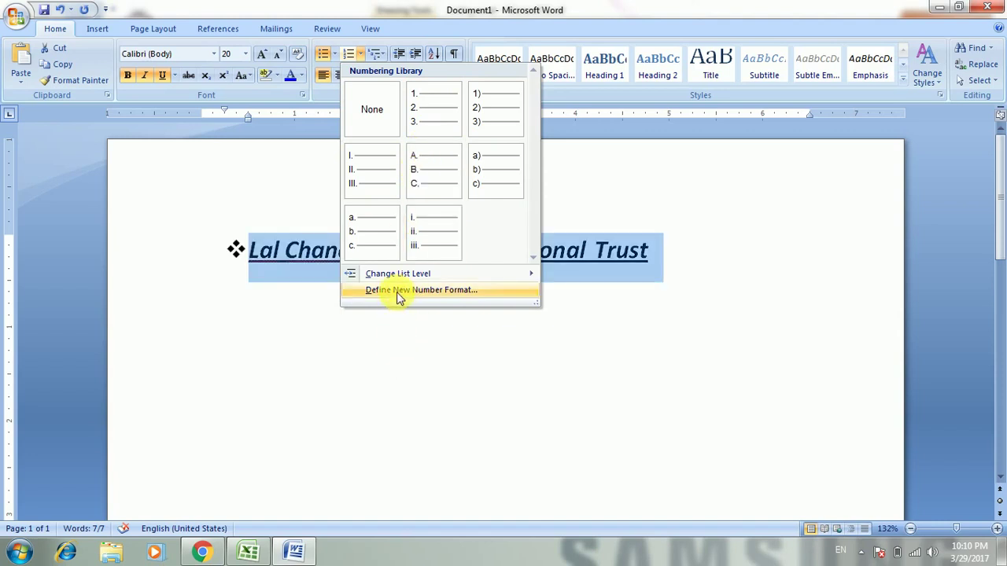
# Move the title to list level five, then set Numbering to None to drop the bullet.
pyautogui.moveTo(396, 283)
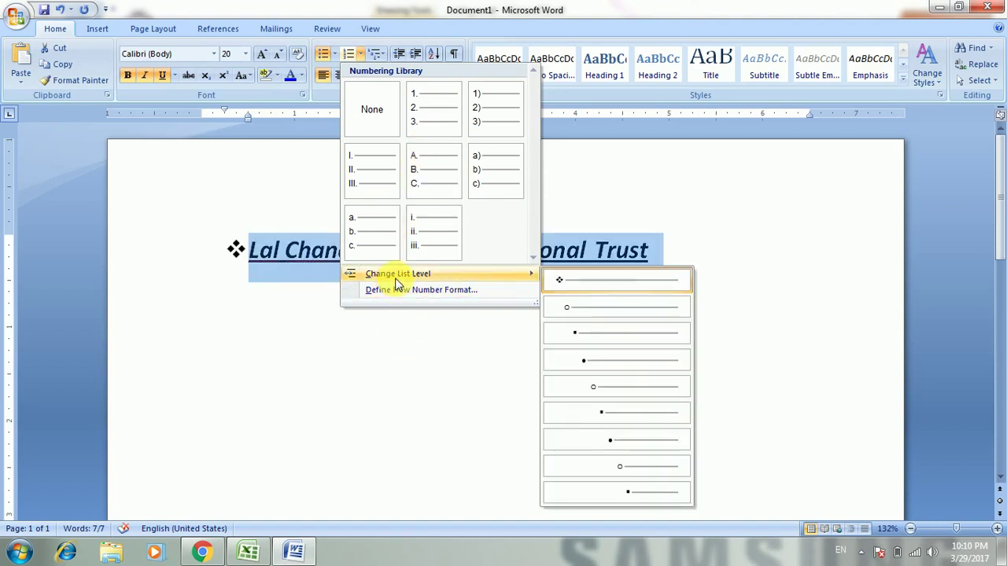
pyautogui.click(595, 387)
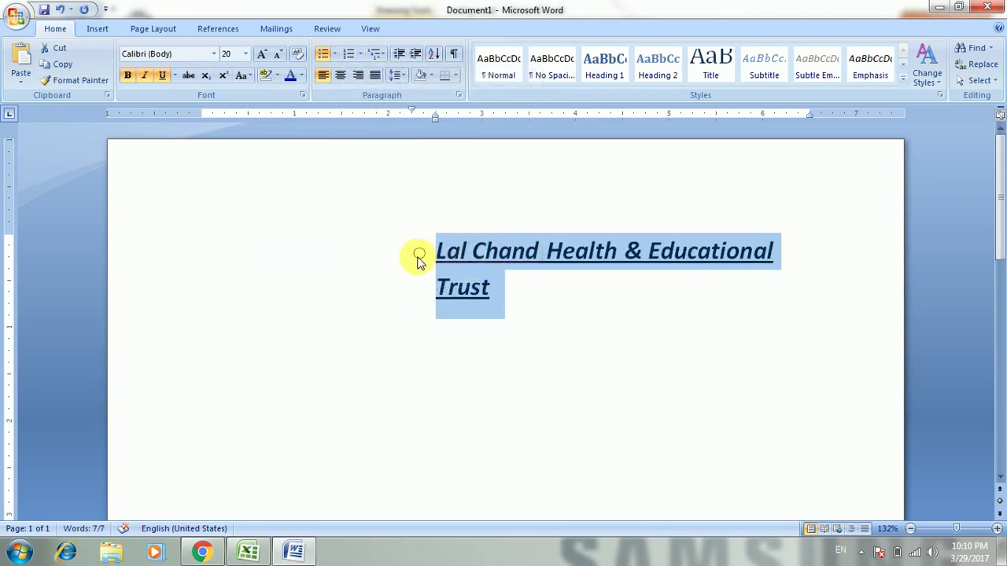
pyautogui.click(363, 56)
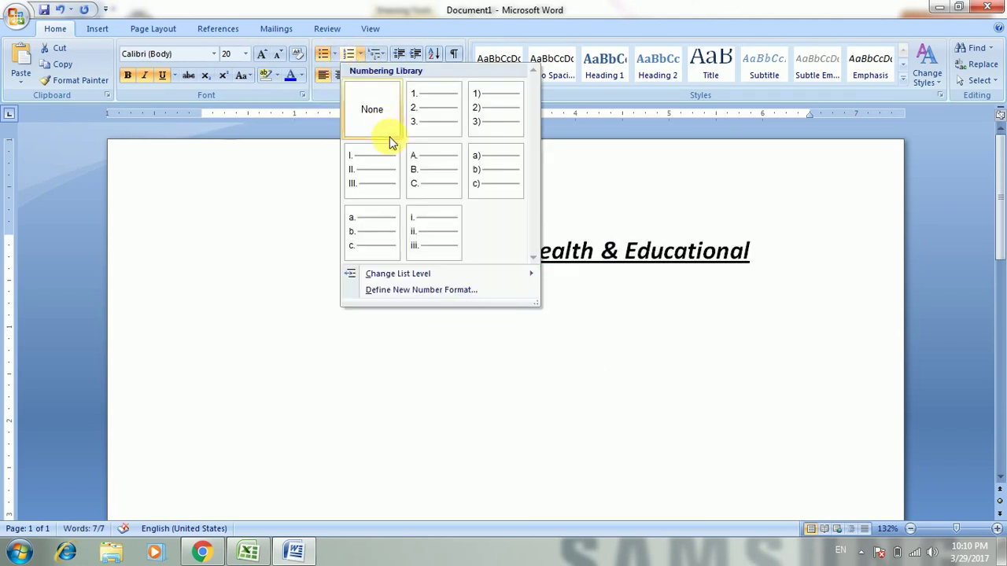
pyautogui.click(368, 140)
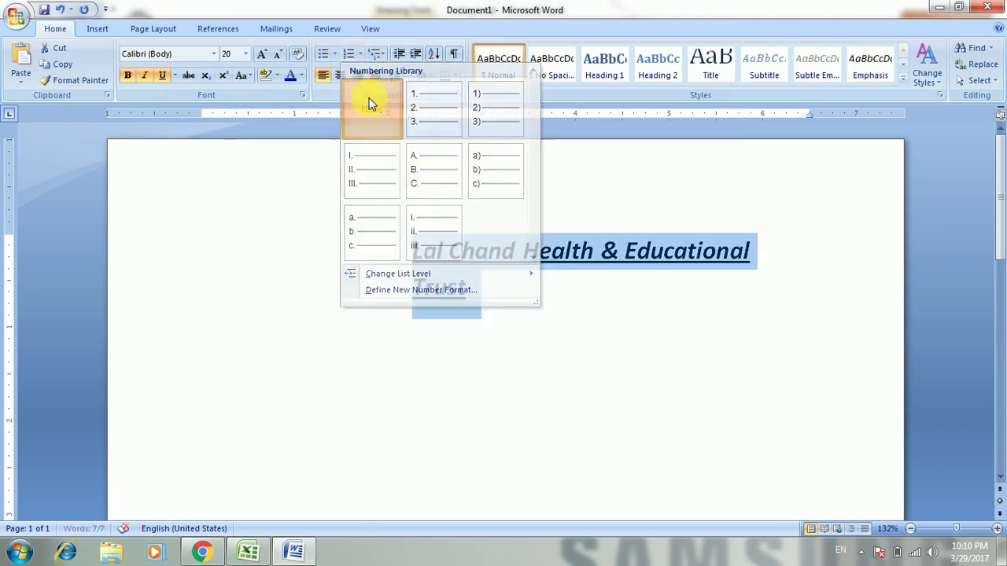
# Define a new number format in Algerian font, labelling the title 'a.'.
pyautogui.click(360, 53)
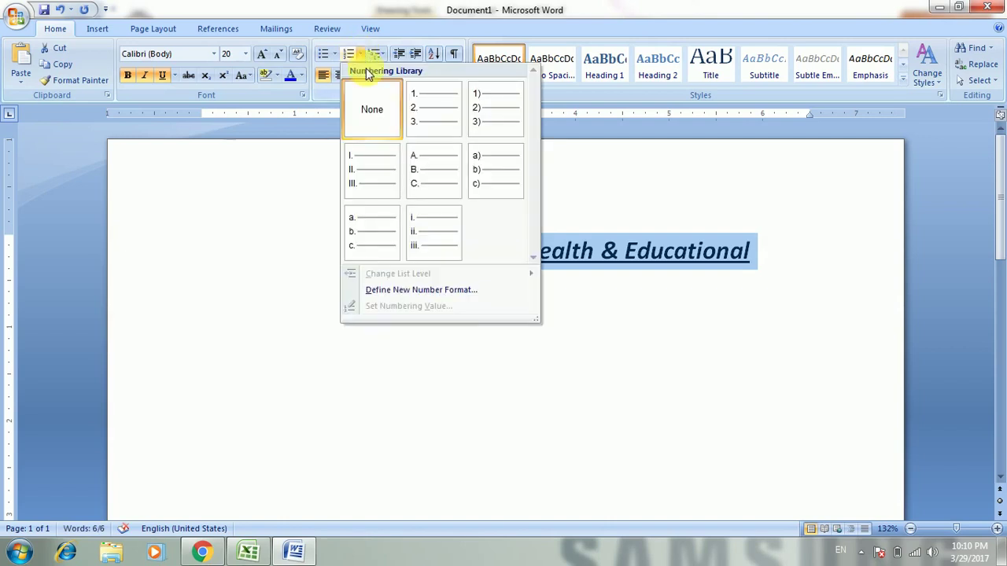
pyautogui.click(401, 290)
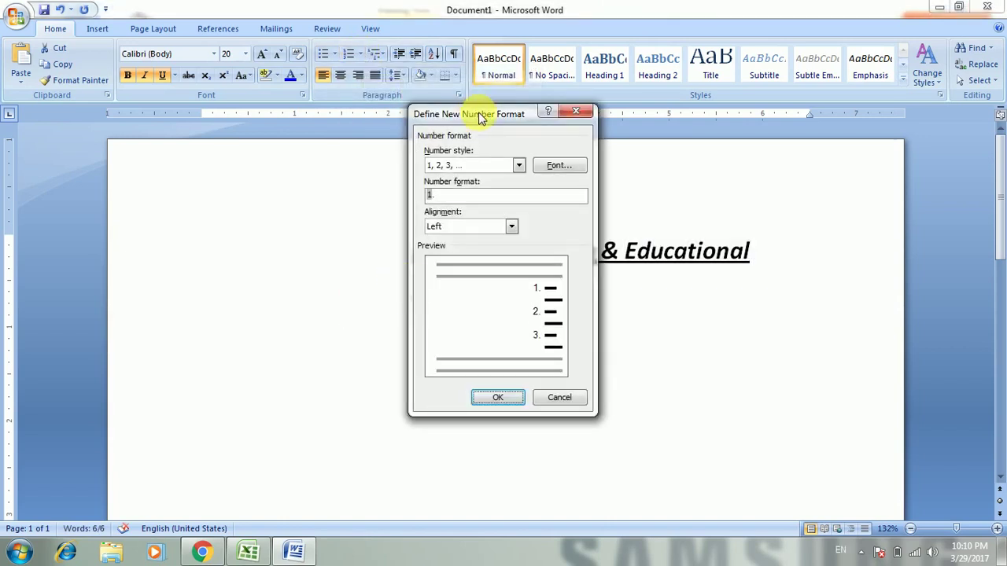
pyautogui.moveTo(480, 116); pyautogui.dragTo(231, 206)
pyautogui.click(303, 257)
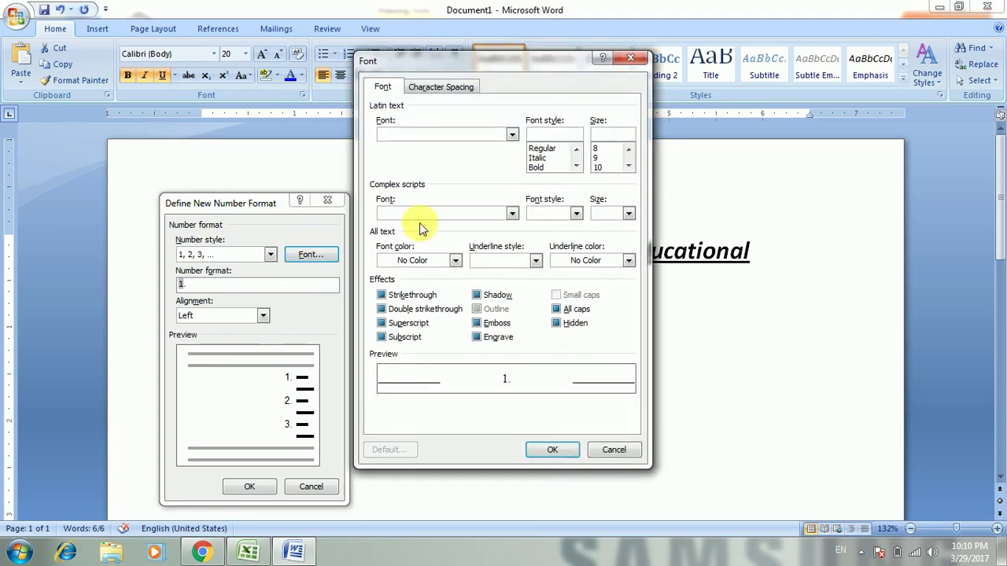
pyautogui.click(513, 135)
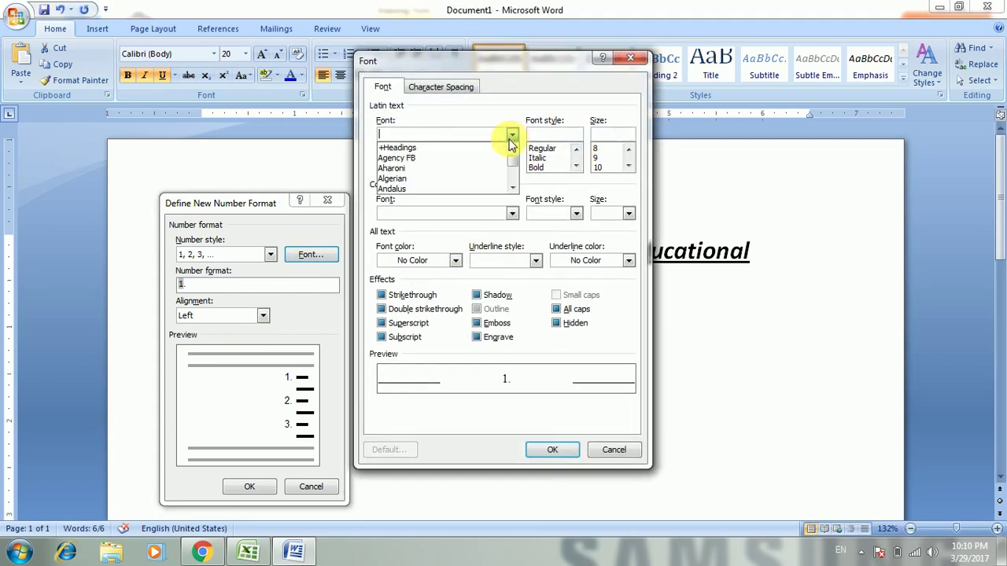
pyautogui.click(427, 173)
pyautogui.click(554, 450)
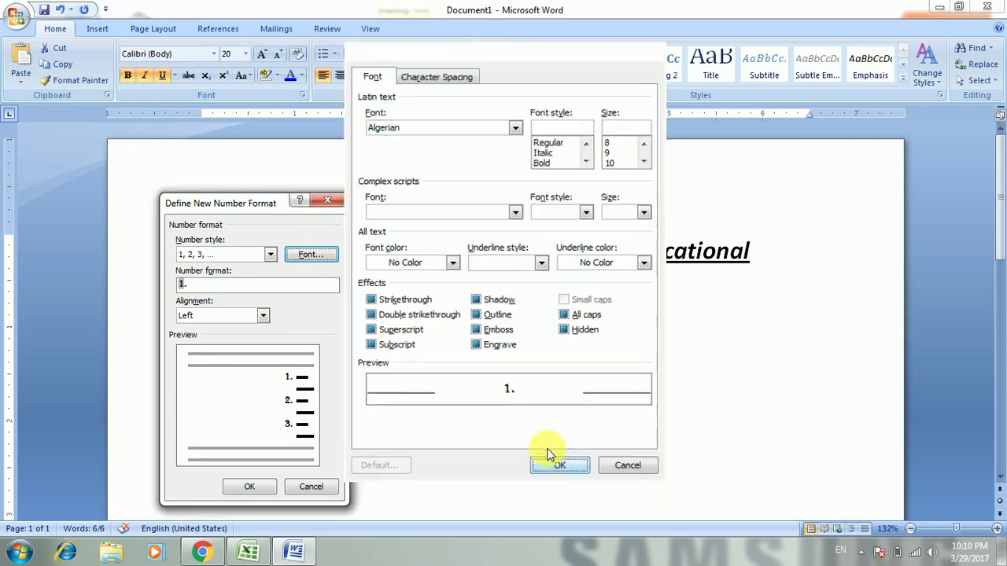
pyautogui.click(250, 490)
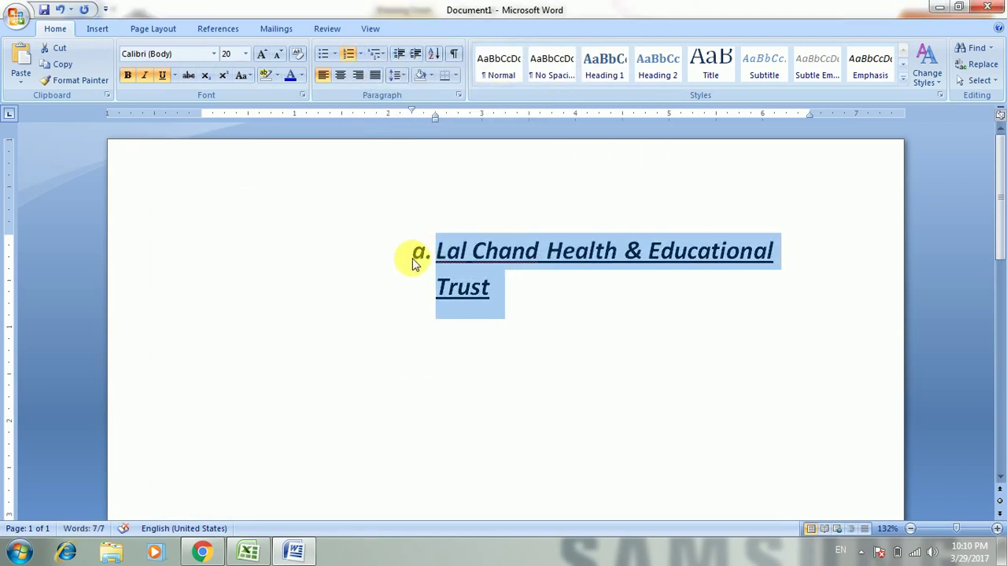
# Turn off the 'a.' numbering and apply the diamond (◆) multilevel bulleted list style.
pyautogui.click(350, 55)
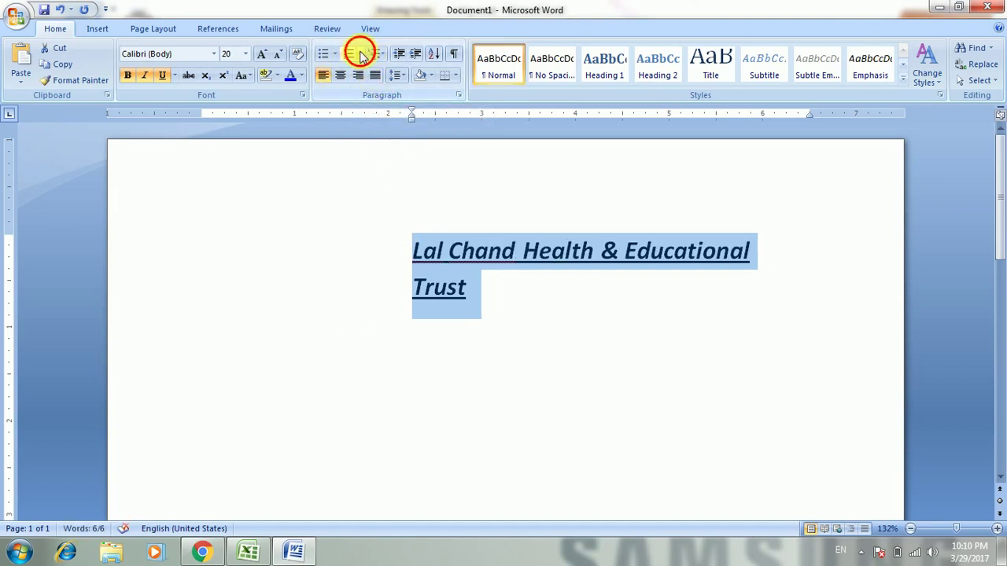
pyautogui.click(360, 55)
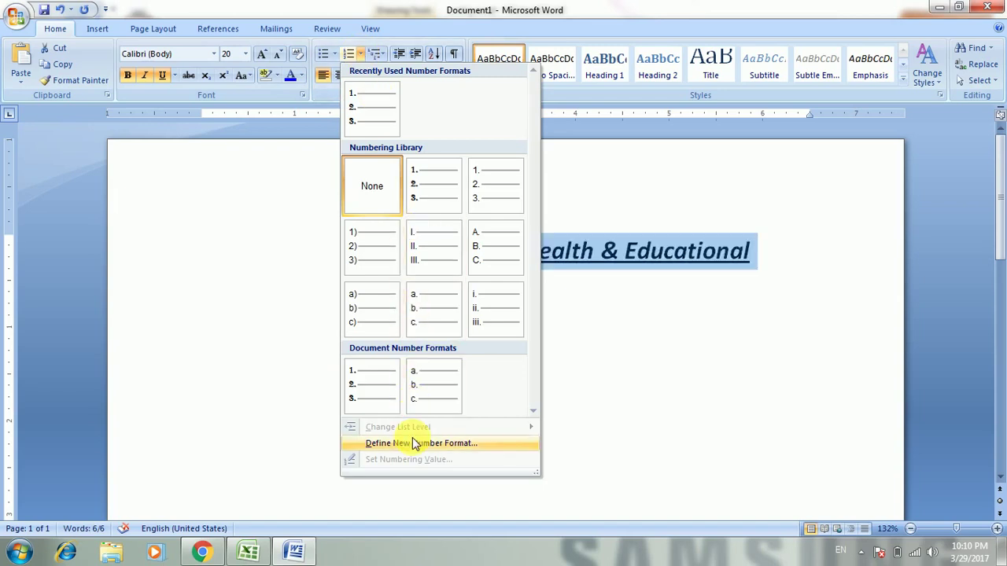
pyautogui.click(364, 54)
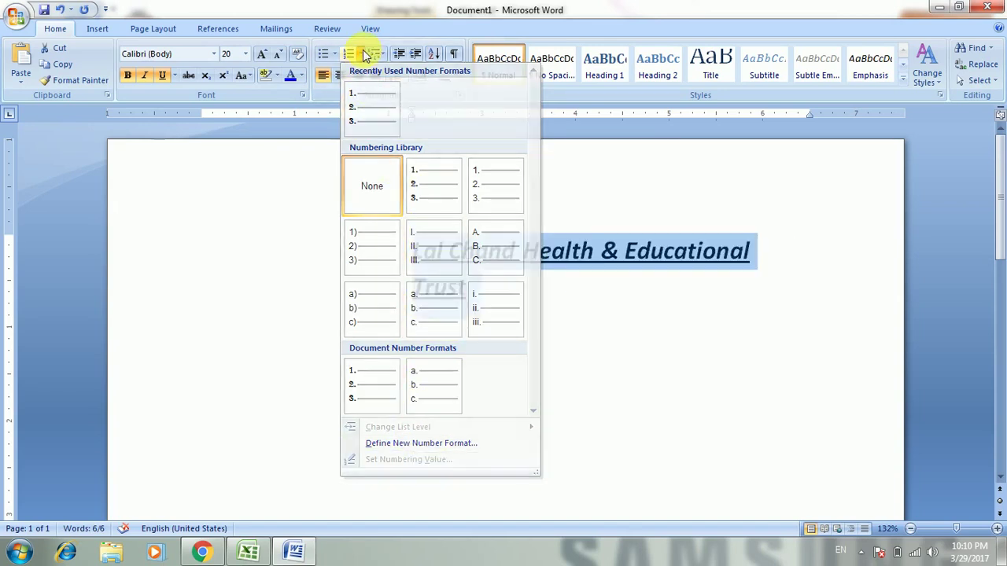
pyautogui.click(380, 55)
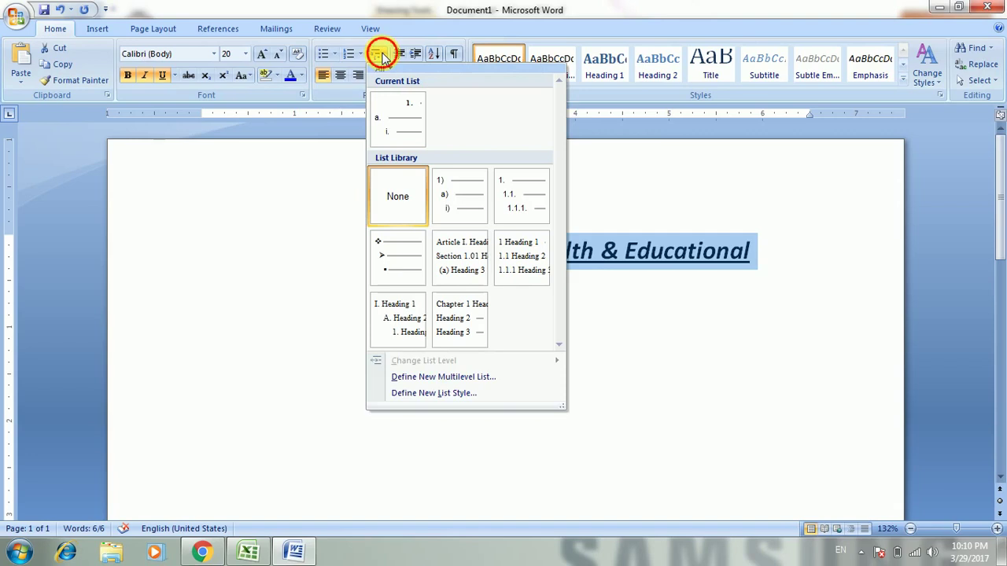
pyautogui.click(381, 55)
pyautogui.click(382, 52)
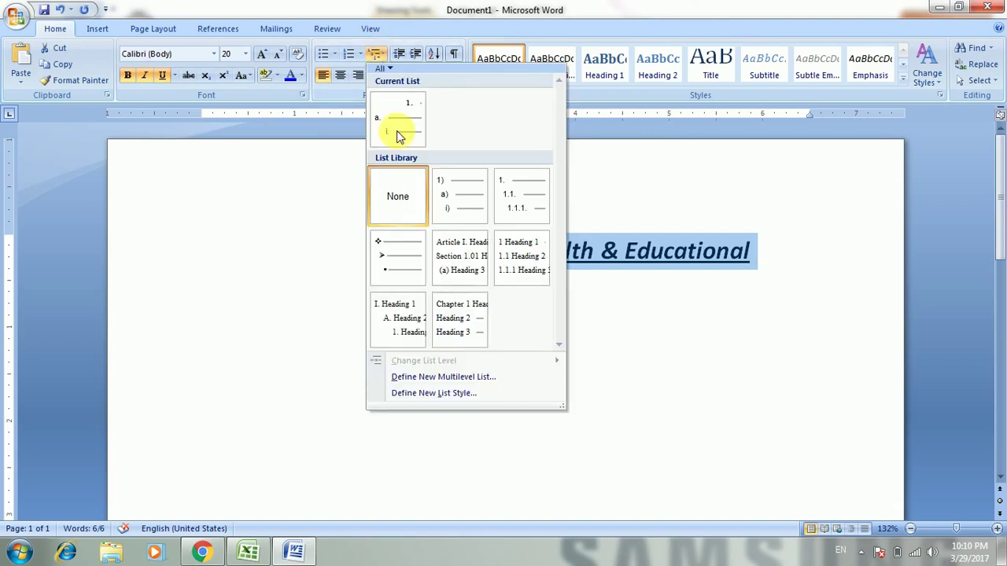
pyautogui.click(402, 250)
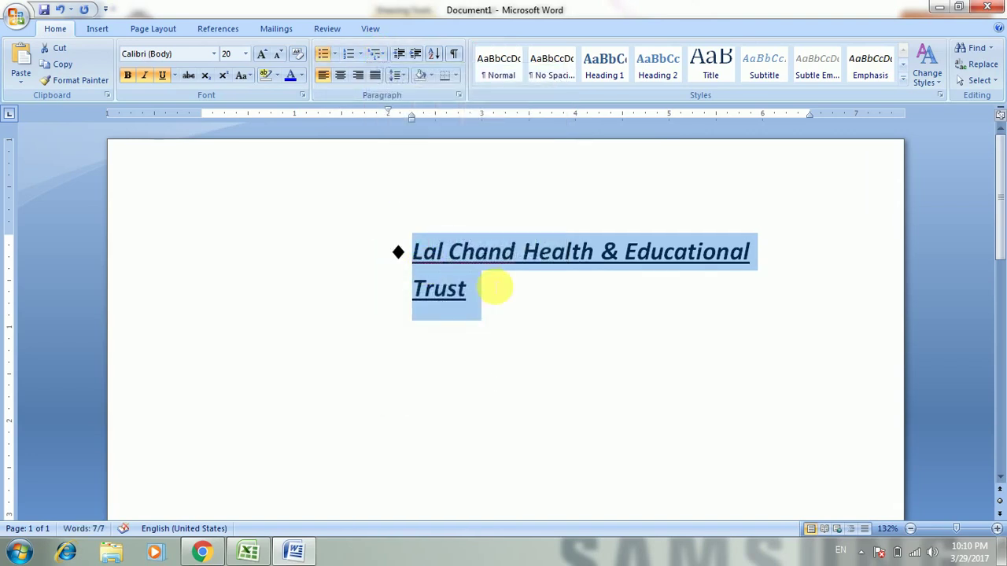
# Add a test bullet line below the title, then delete it again.
pyautogui.click(495, 287)
pyautogui.press('Return')
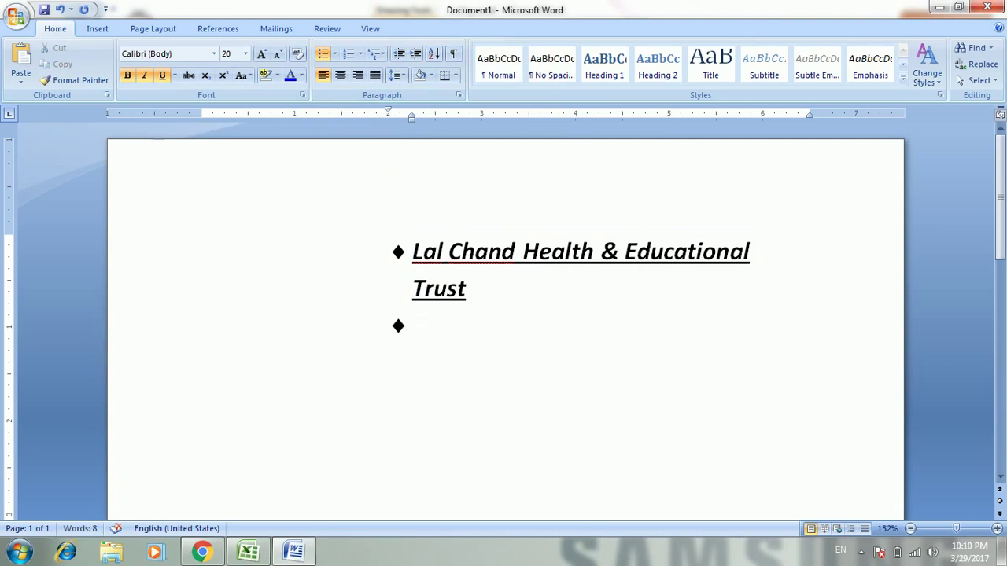
pyautogui.write('fkshf')
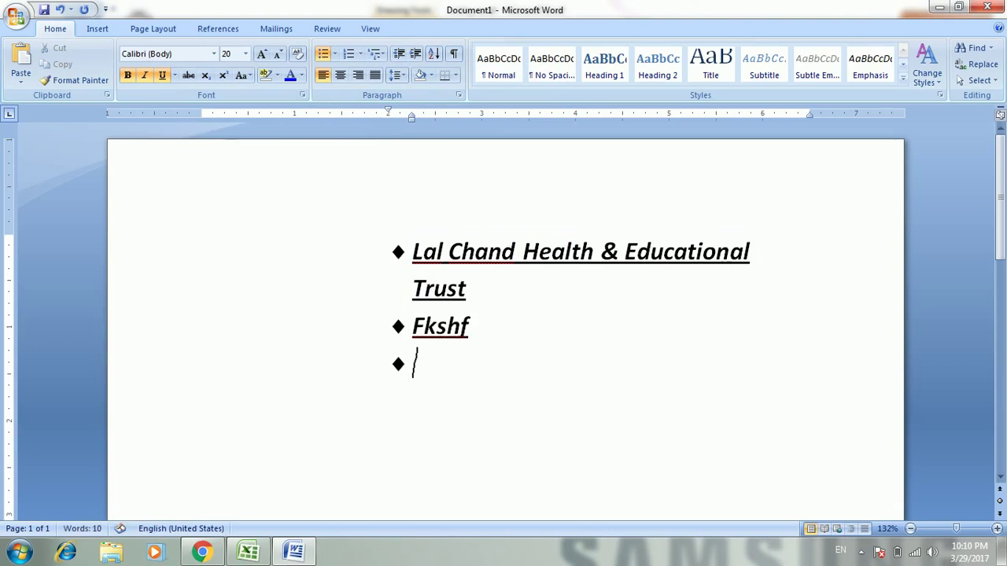
pyautogui.write('cda')
pyautogui.press('BackSpace')
pyautogui.press('BackSpace')
pyautogui.press('BackSpace')
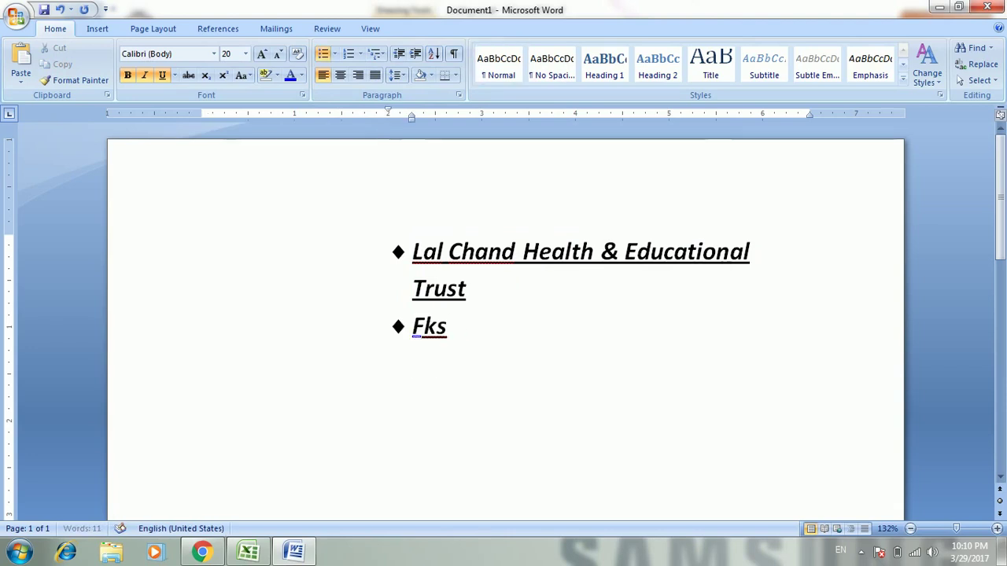
pyautogui.press('BackSpace')
pyautogui.press('BackSpace')
pyautogui.press('BackSpace')
# Strip the diamond bullet and indent so the title is plain bold, italic, underlined text.
pyautogui.press('BackSpace')
pyautogui.press('BackSpace')
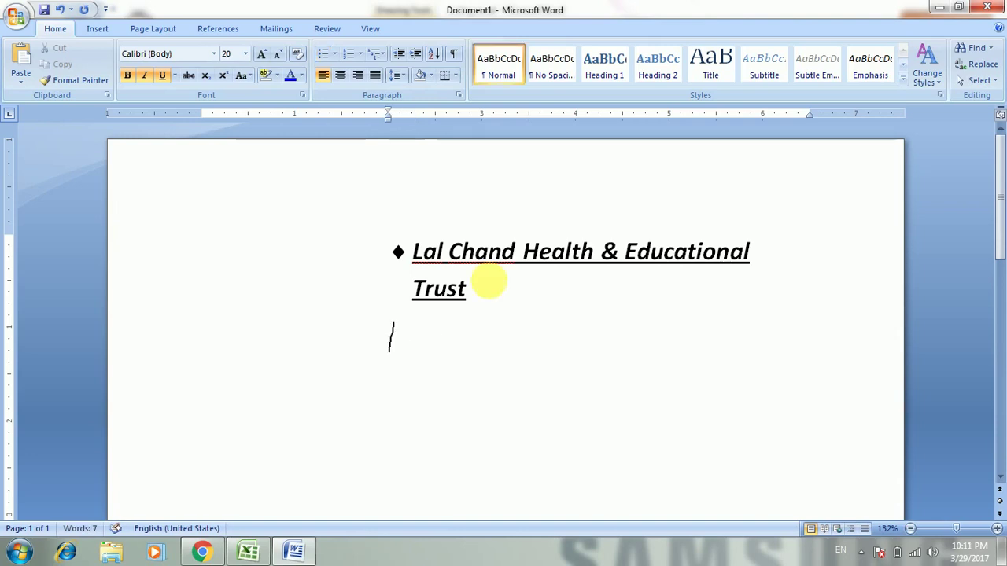
pyautogui.press('BackSpace')
pyautogui.press('BackSpace')
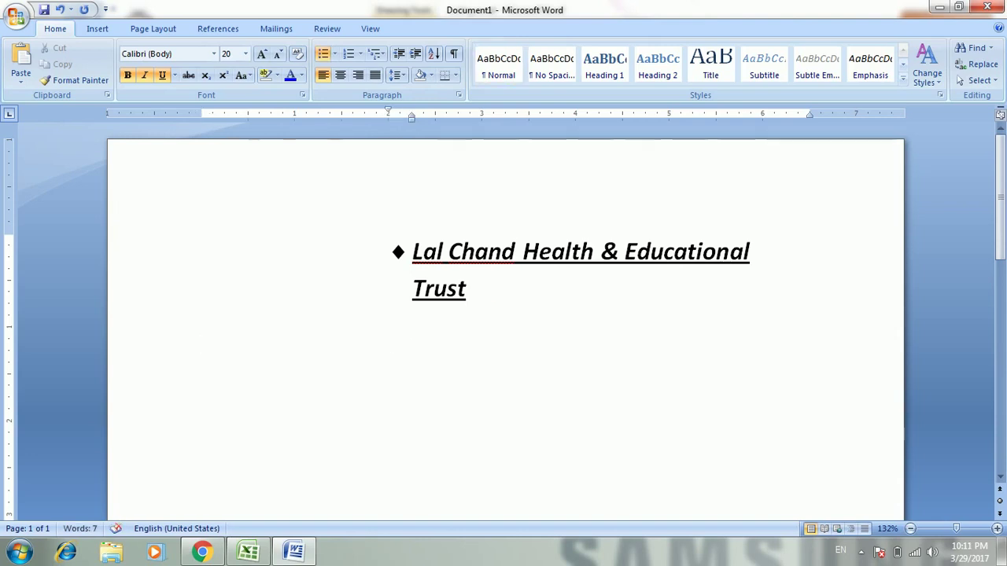
pyautogui.press('Home')
pyautogui.press('BackSpace')
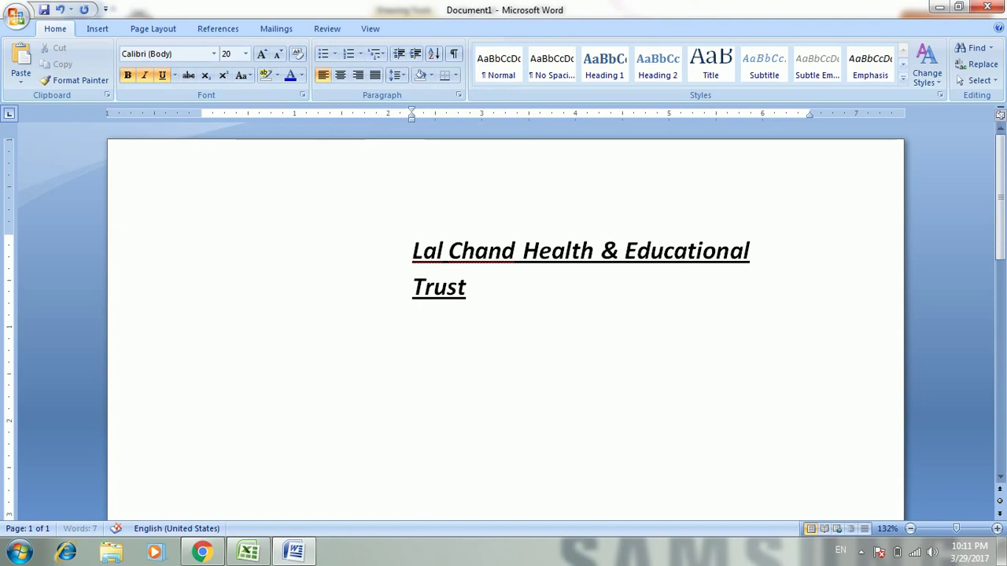
pyautogui.press('BackSpace')
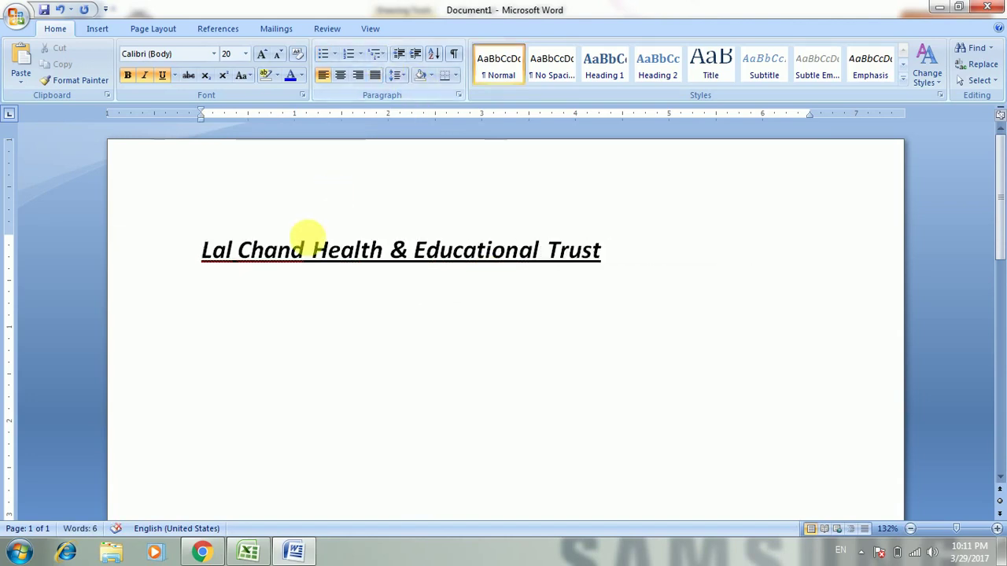
pyautogui.tripleClick(270, 232)
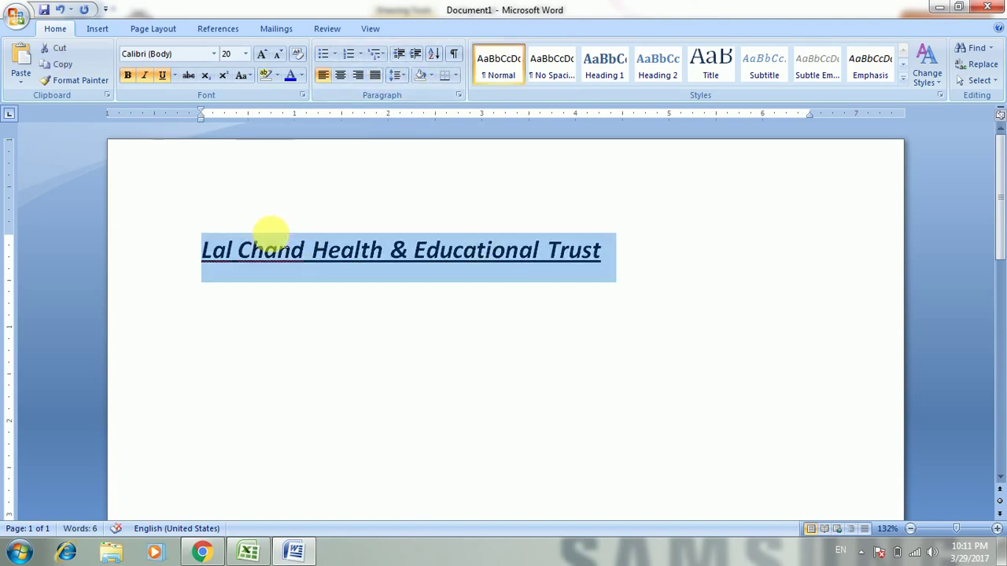
pyautogui.click(384, 57)
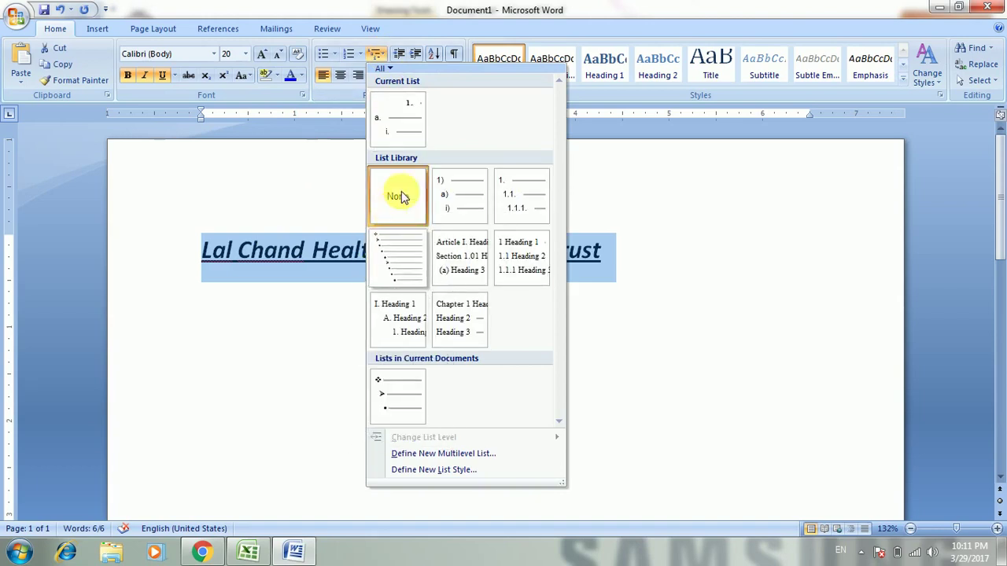
pyautogui.click(437, 204)
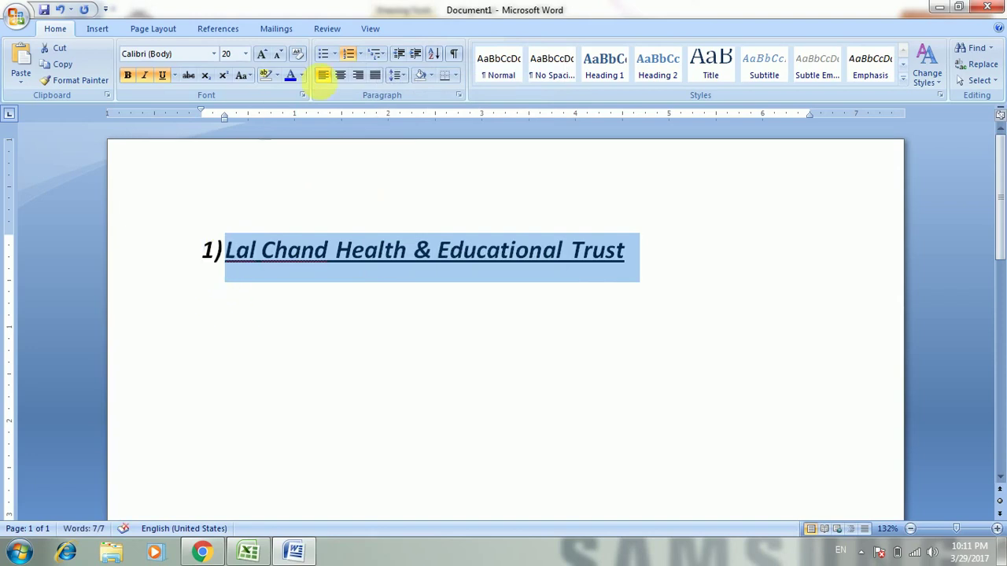
pyautogui.click(351, 59)
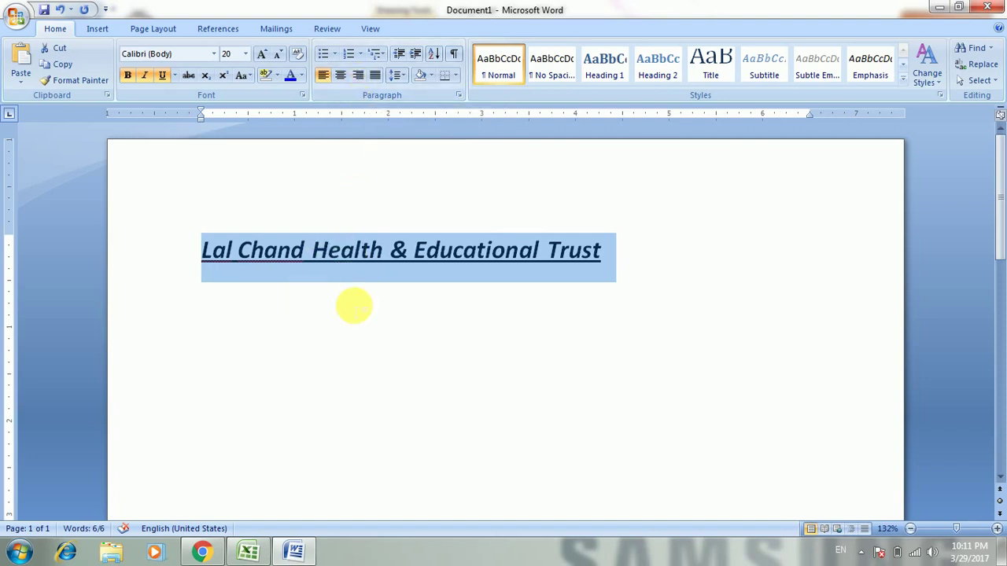
# Cycle the title through right, centre and left alignment, finishing with Justify.
pyautogui.hotkey('ctrl', 'r')
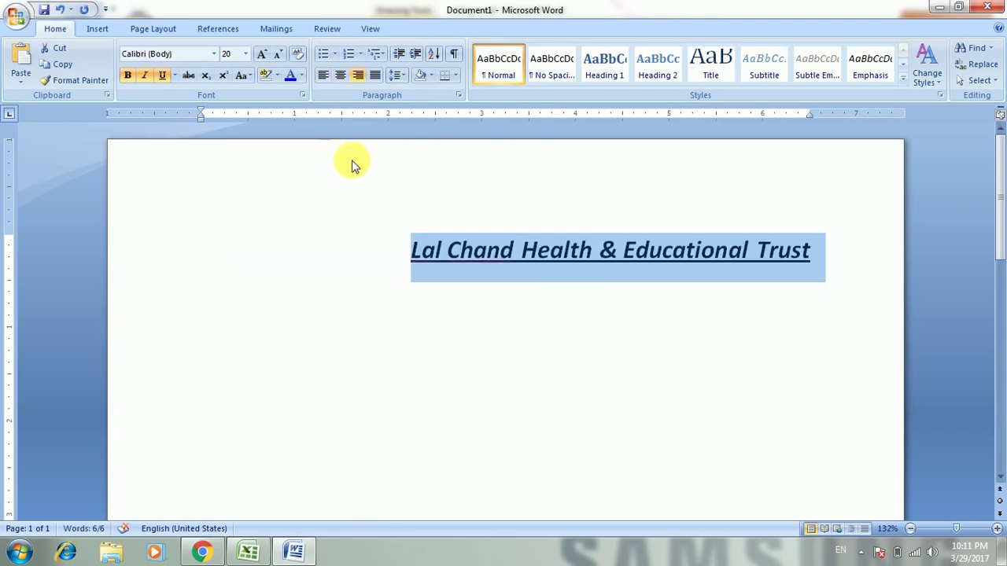
pyautogui.hotkey('ctrl', 'e')
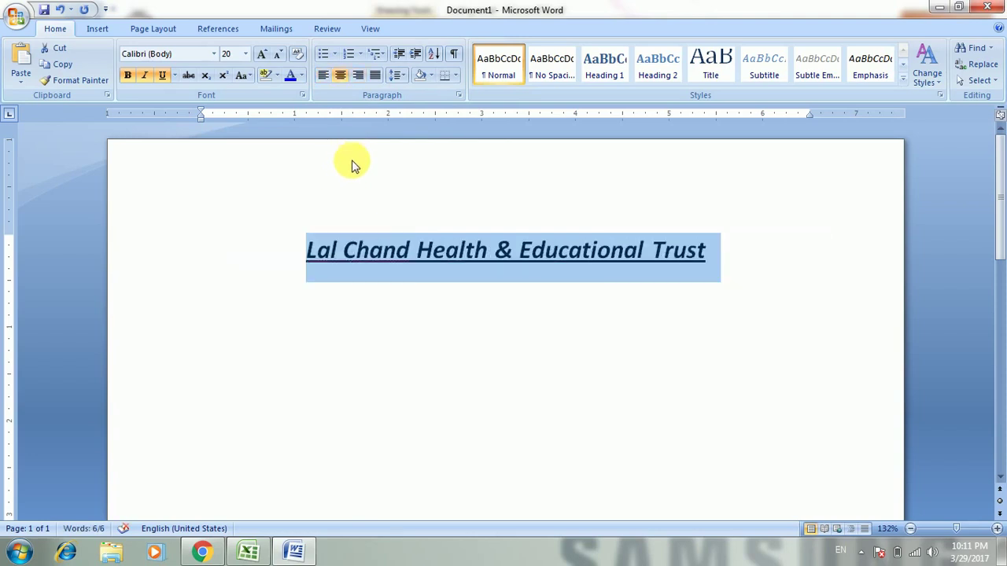
pyautogui.hotkey('ctrl', 'r')
pyautogui.hotkey('ctrl', 'l')
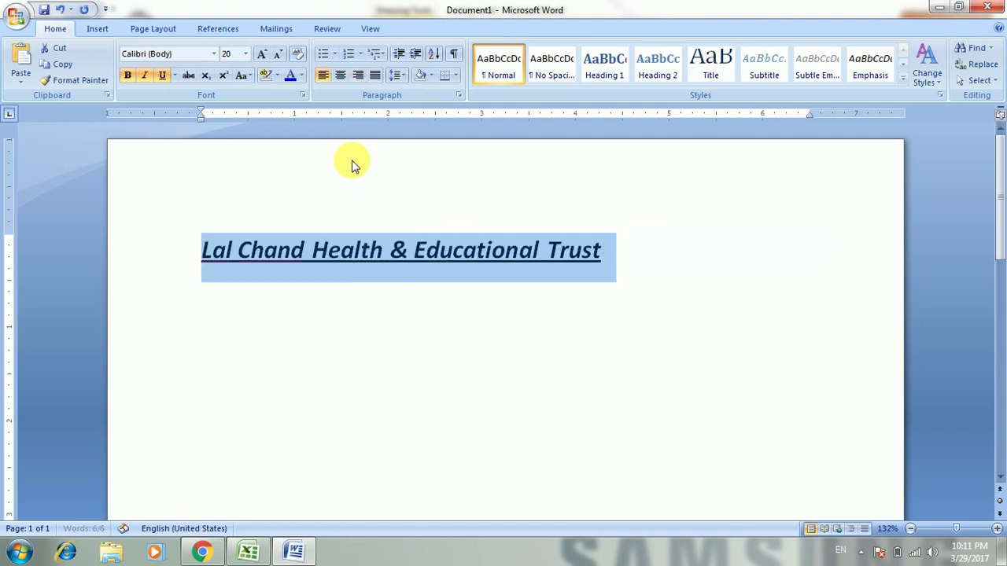
pyautogui.click(339, 76)
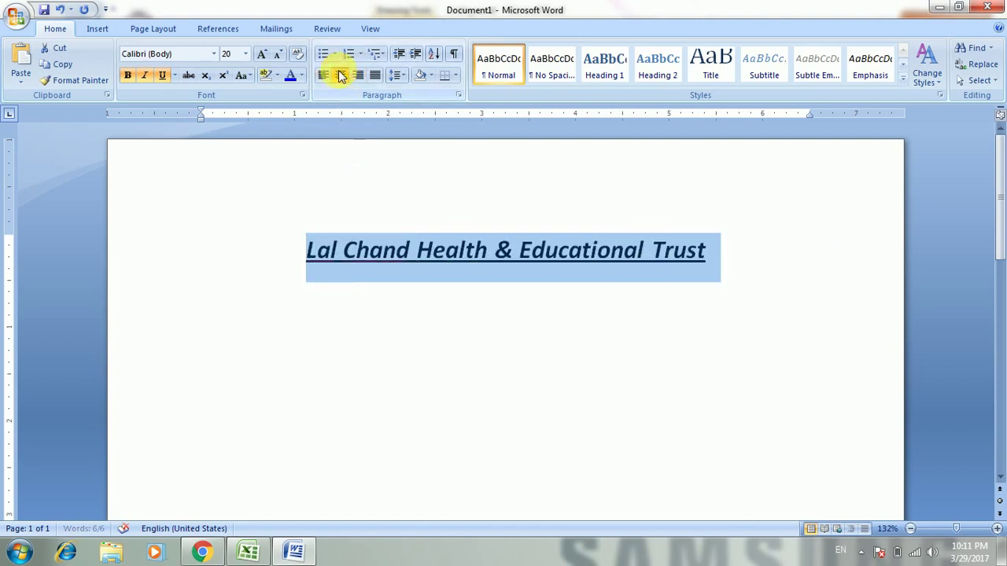
pyautogui.click(357, 76)
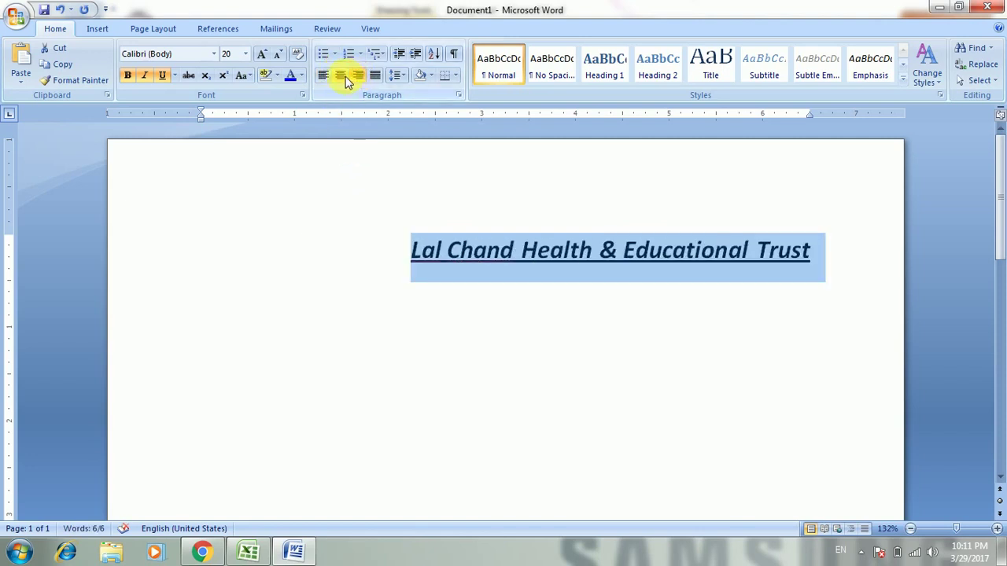
pyautogui.click(340, 79)
pyautogui.click(326, 79)
pyautogui.click(343, 76)
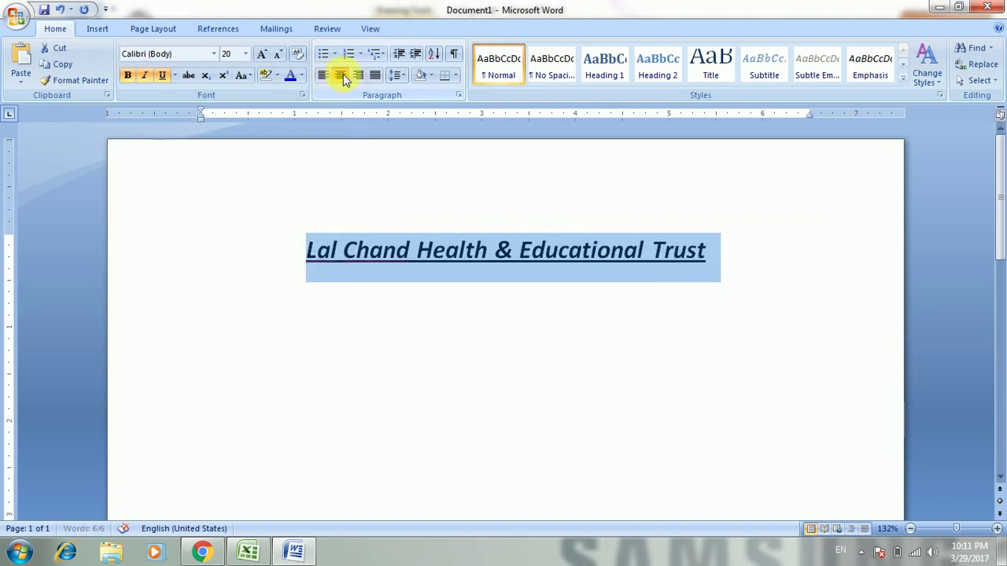
pyautogui.click(361, 77)
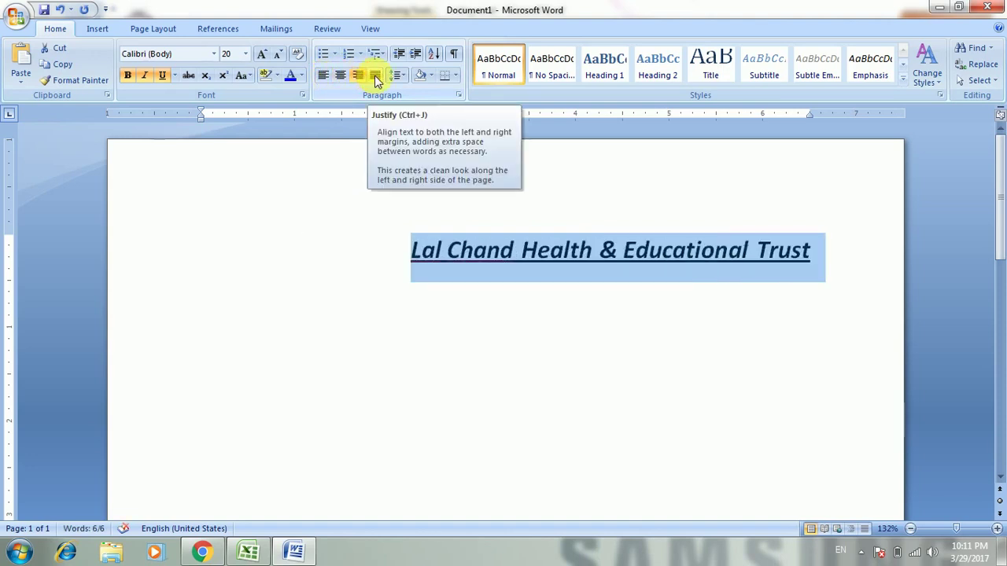
pyautogui.click(374, 75)
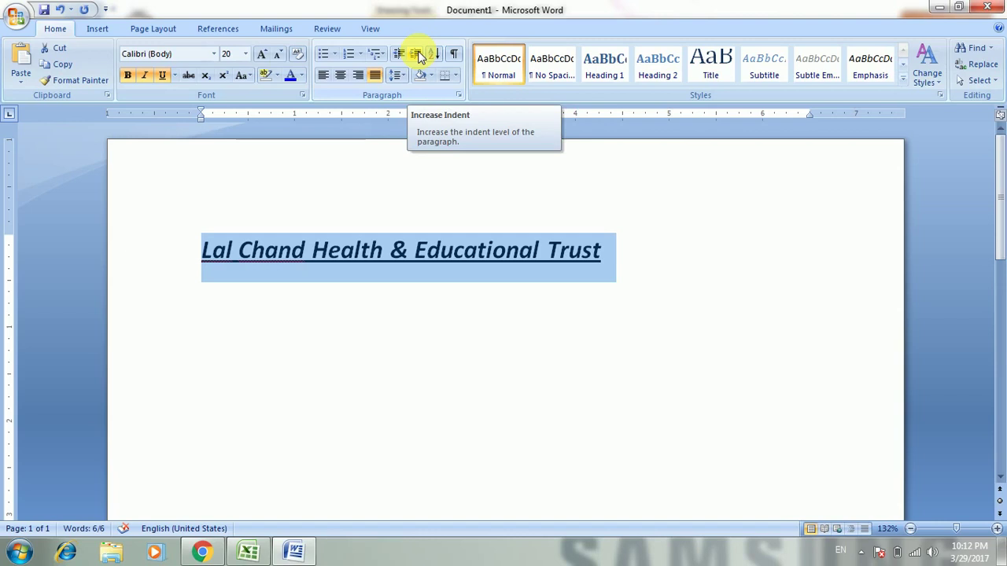
pyautogui.click(419, 55)
pyautogui.click(419, 55)
pyautogui.click(419, 55)
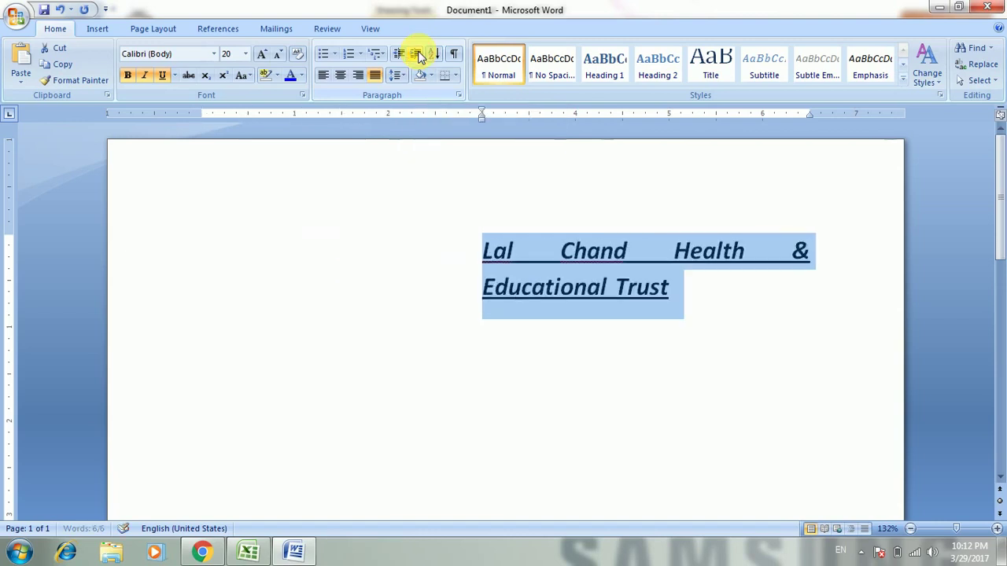
pyautogui.doubleClick(420, 55)
pyautogui.doubleClick(420, 55)
pyautogui.click(420, 55)
pyautogui.doubleClick(419, 55)
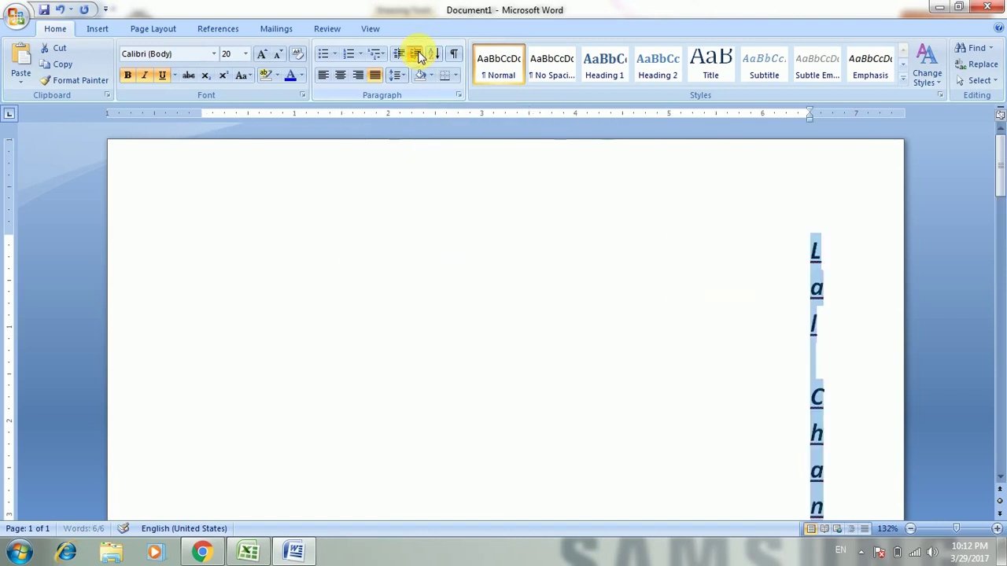
pyautogui.click(419, 55)
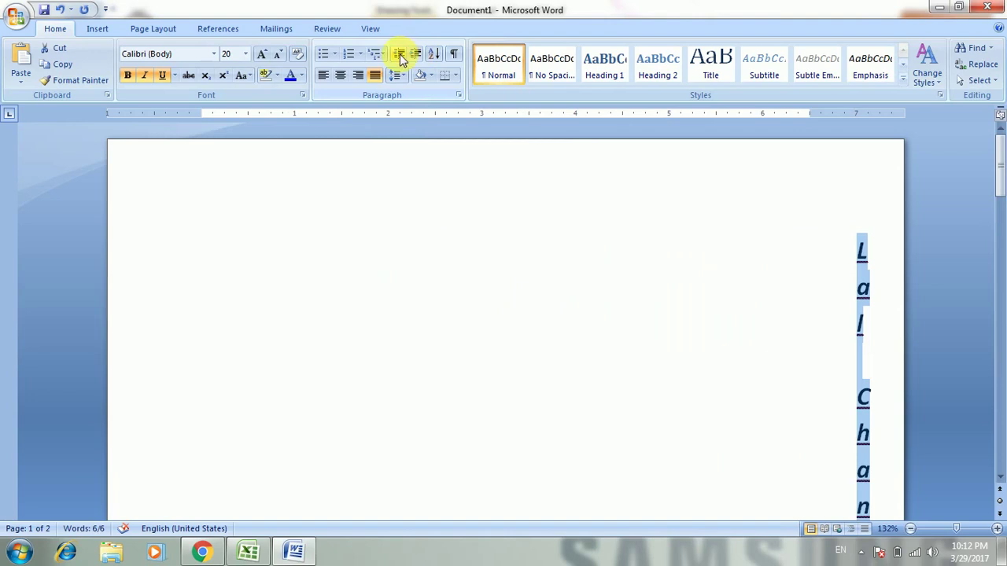
pyautogui.click(399, 55)
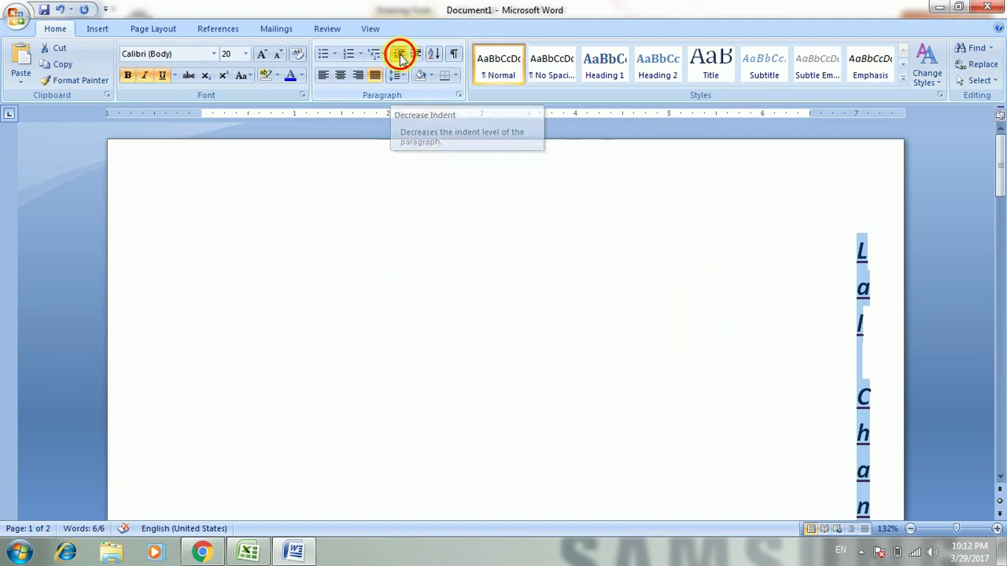
pyautogui.doubleClick(399, 55)
pyautogui.doubleClick(399, 55)
pyautogui.doubleClick(400, 55)
pyautogui.doubleClick(400, 55)
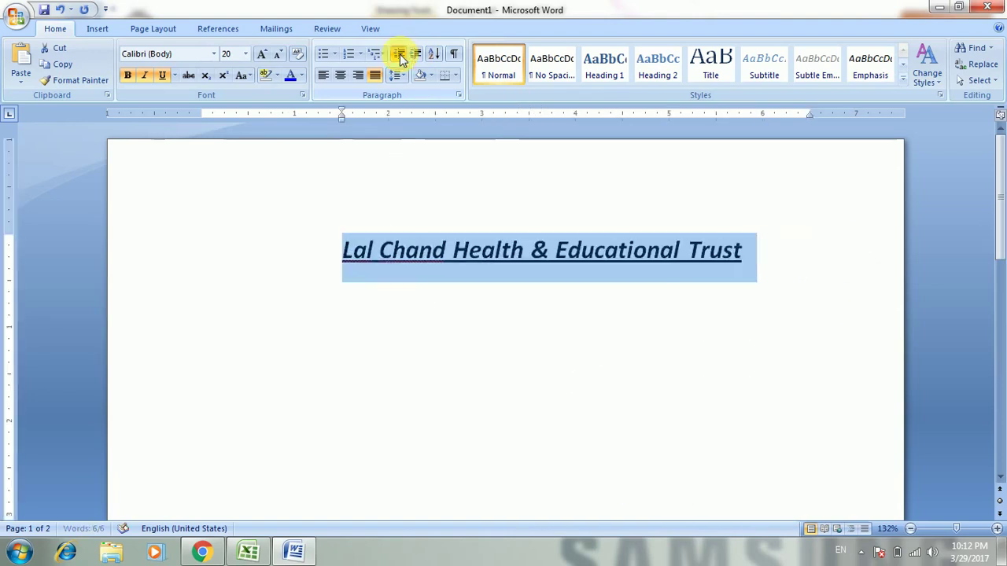
pyautogui.doubleClick(400, 56)
pyautogui.click(400, 55)
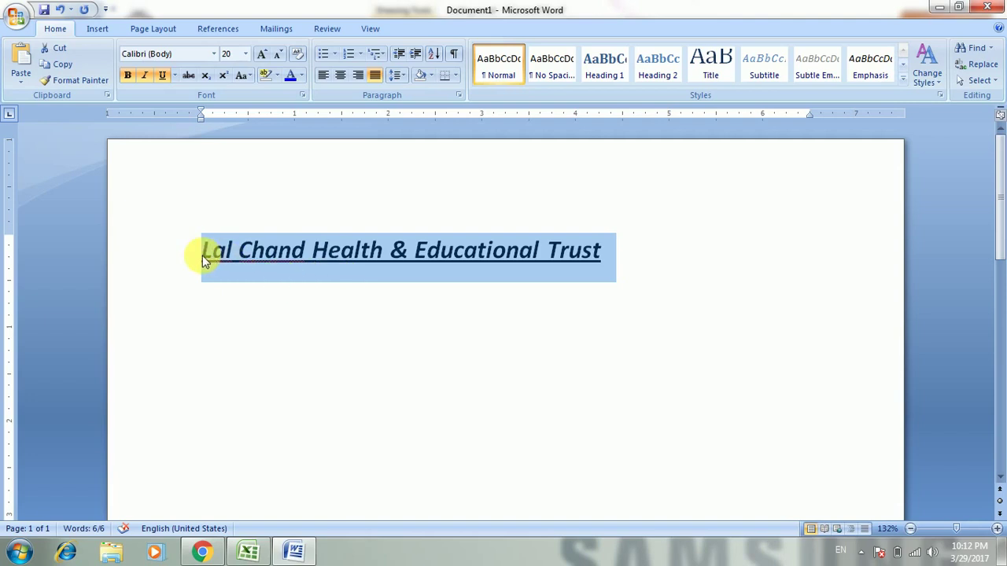
pyautogui.click(277, 77)
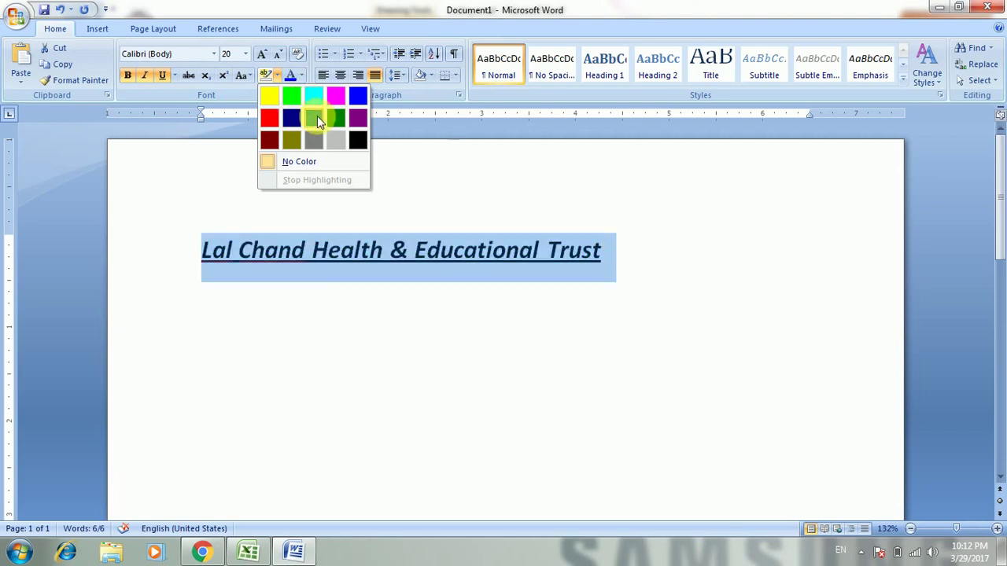
pyautogui.click(433, 149)
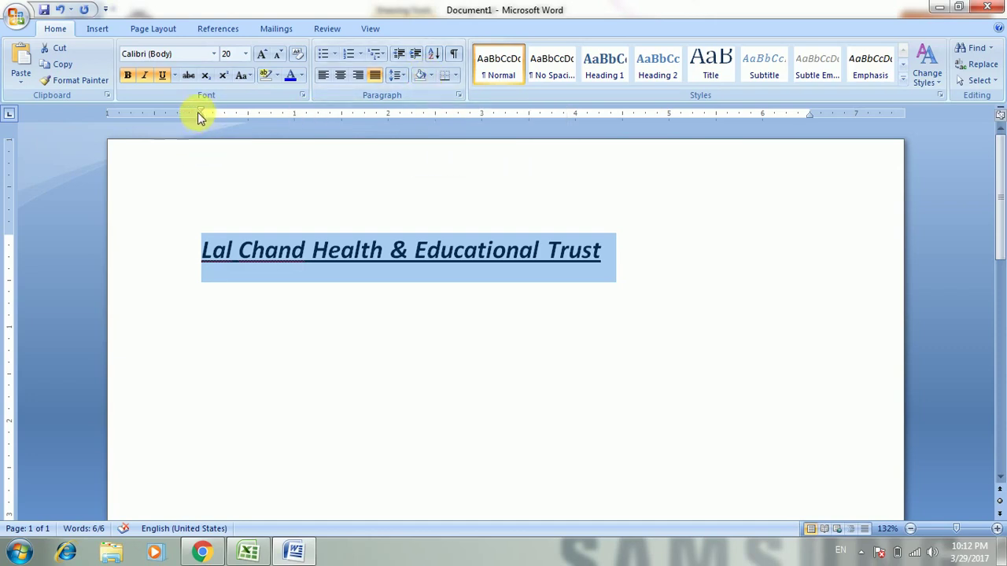
pyautogui.click(431, 75)
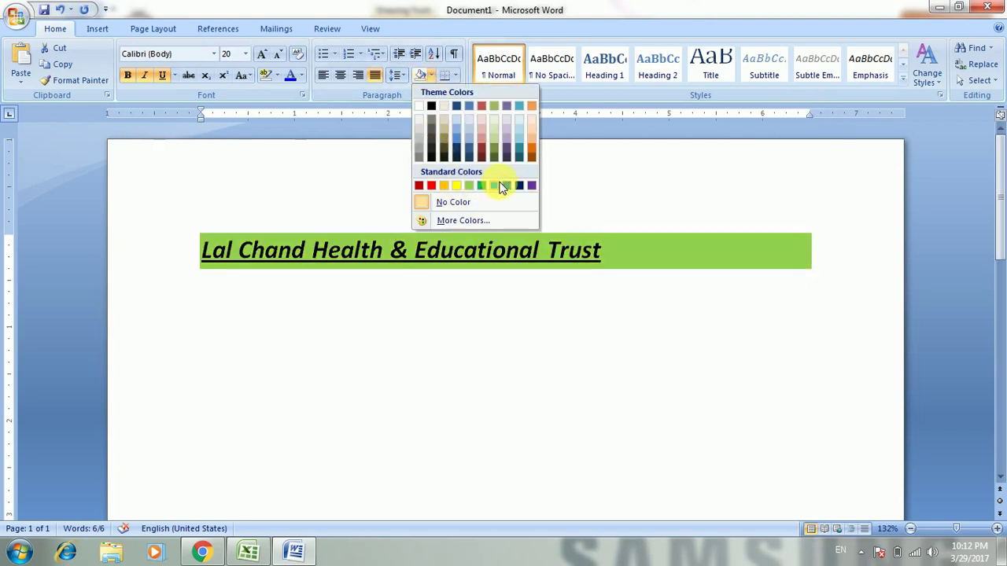
pyautogui.click(481, 133)
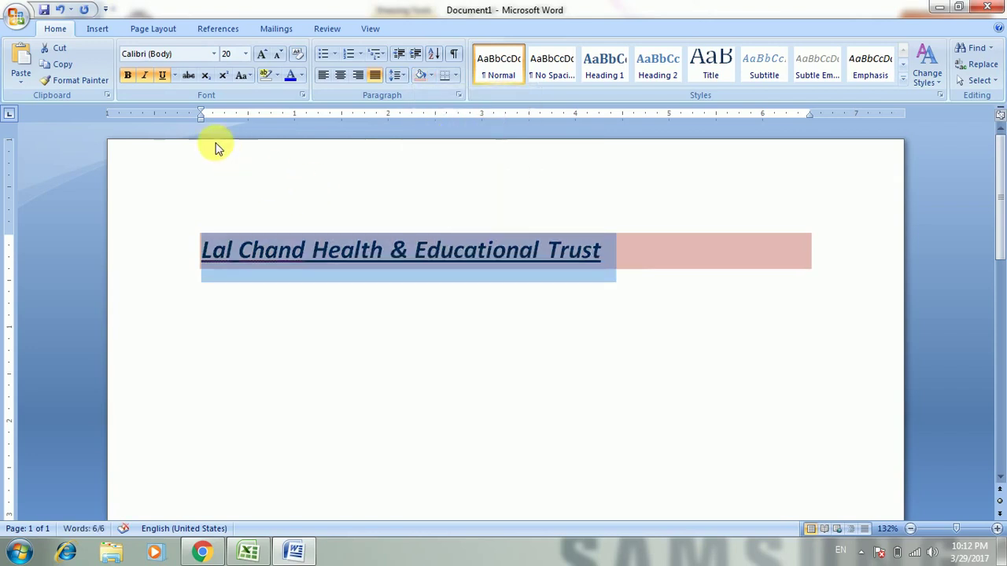
pyautogui.click(225, 162)
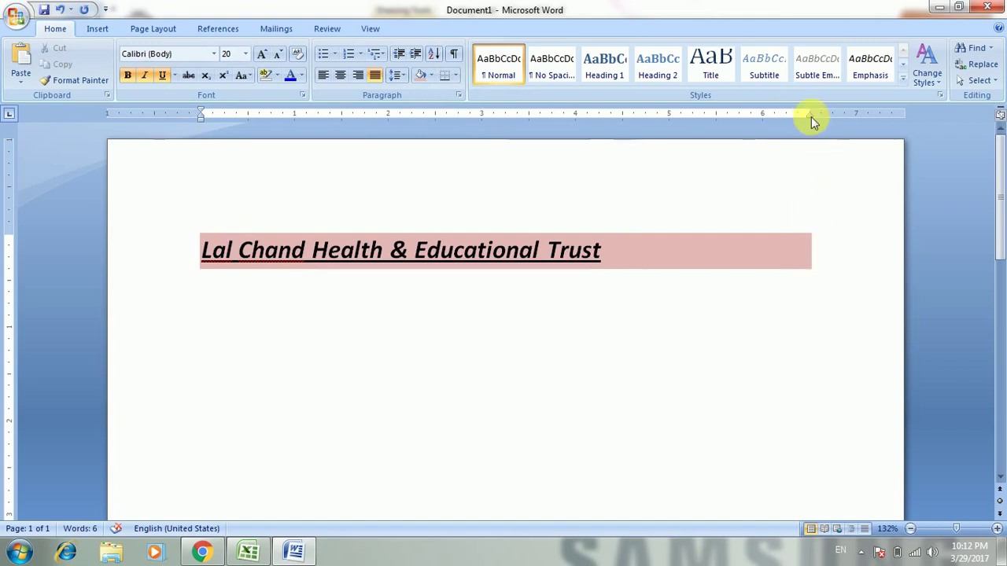
pyautogui.moveTo(817, 113)
pyautogui.mouseDown()
pyautogui.moveTo(862, 114)
pyautogui.moveTo(812, 114)
pyautogui.mouseUp()
pyautogui.hotkey('ctrl', 'a')
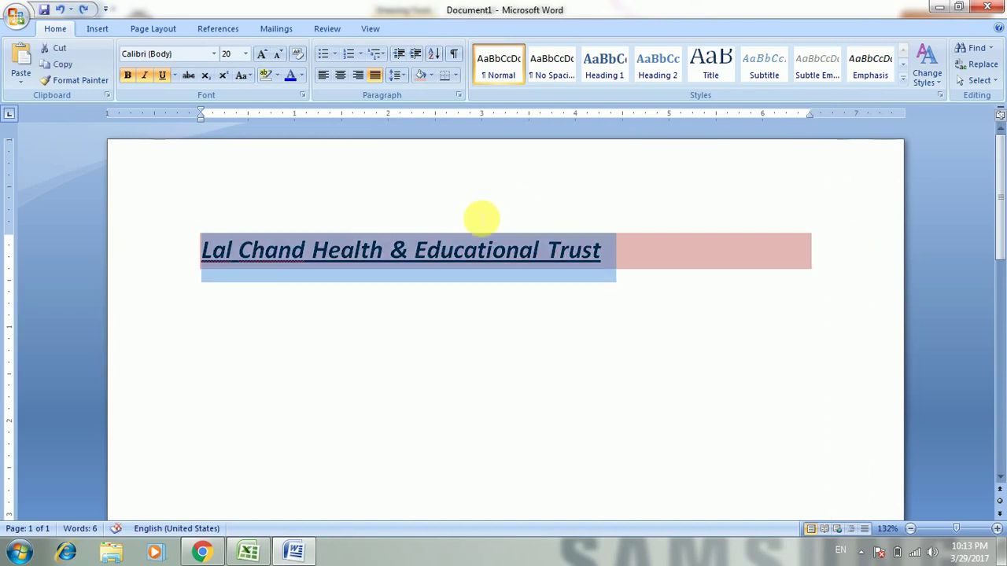
pyautogui.click(433, 76)
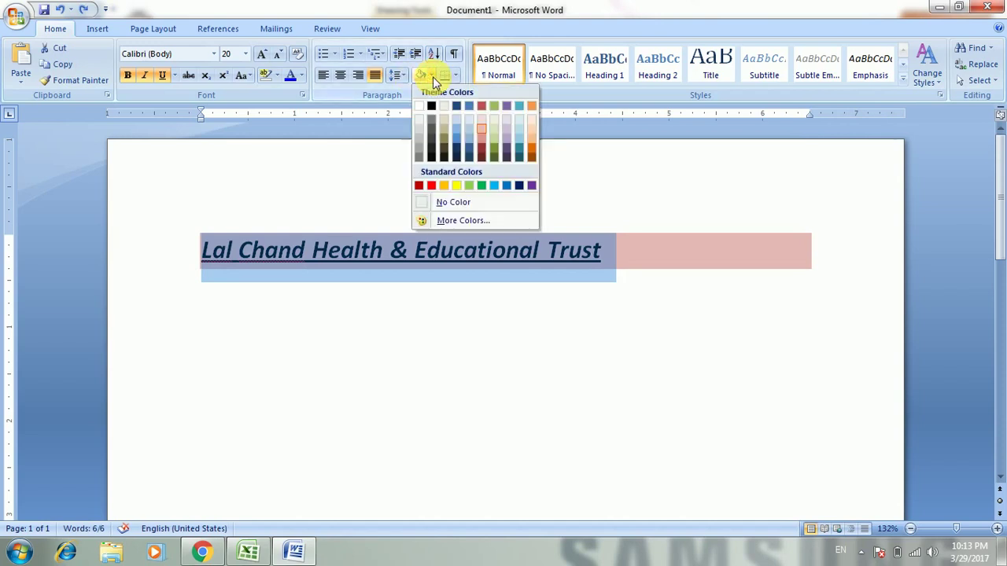
pyautogui.click(443, 205)
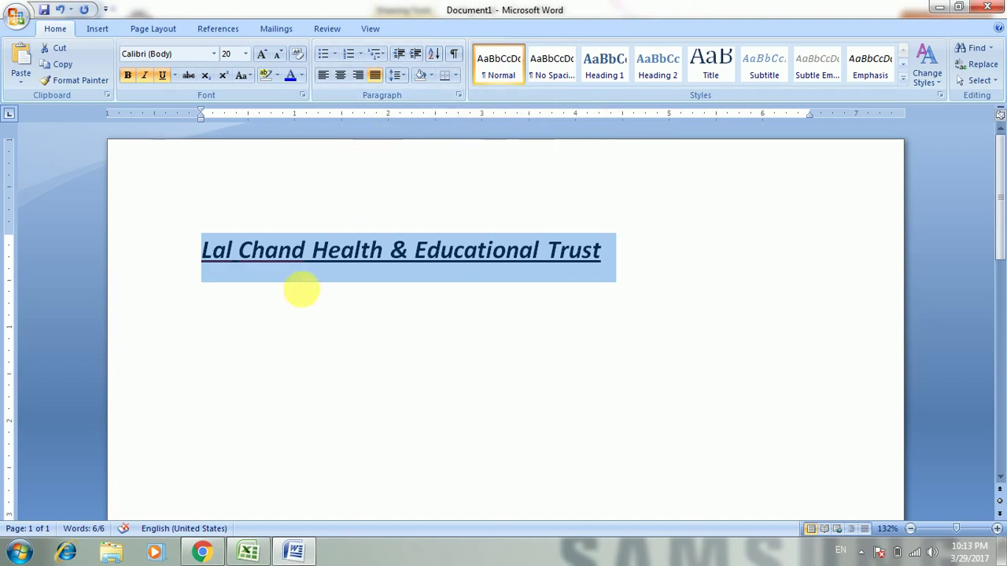
# Add then remove a bottom border under the title, then box it and clear all borders.
pyautogui.click(456, 75)
pyautogui.click(457, 94)
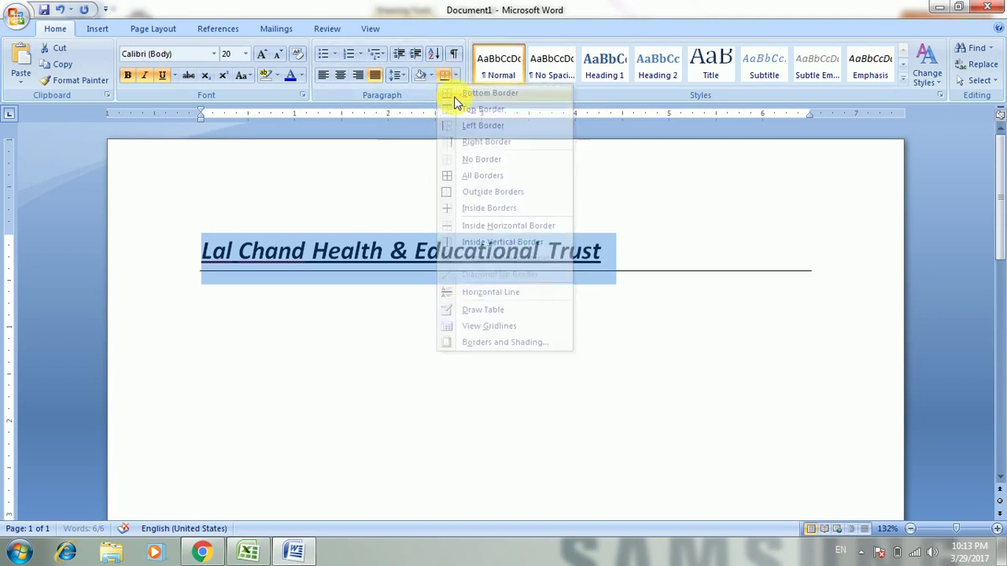
pyautogui.click(443, 250)
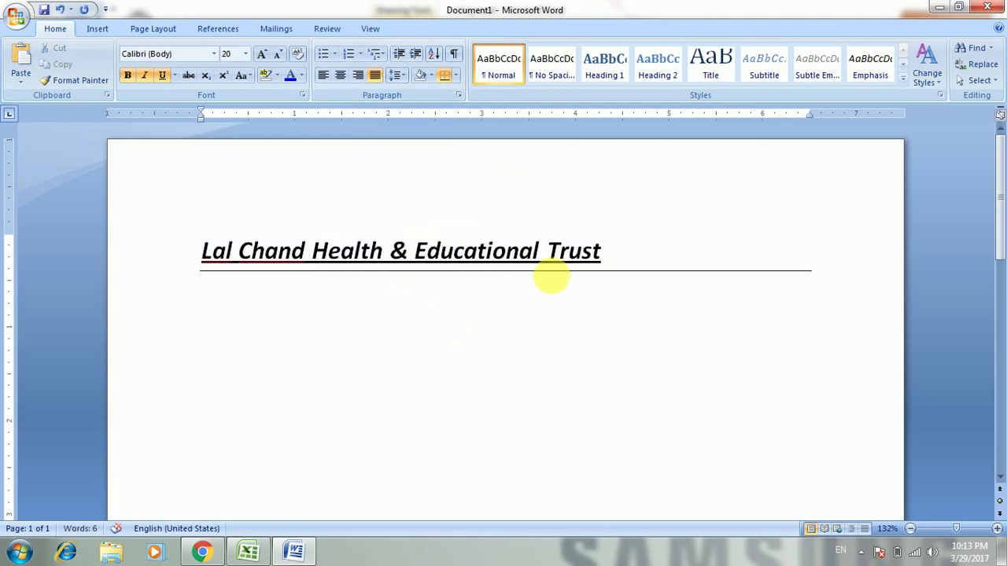
pyautogui.click(457, 75)
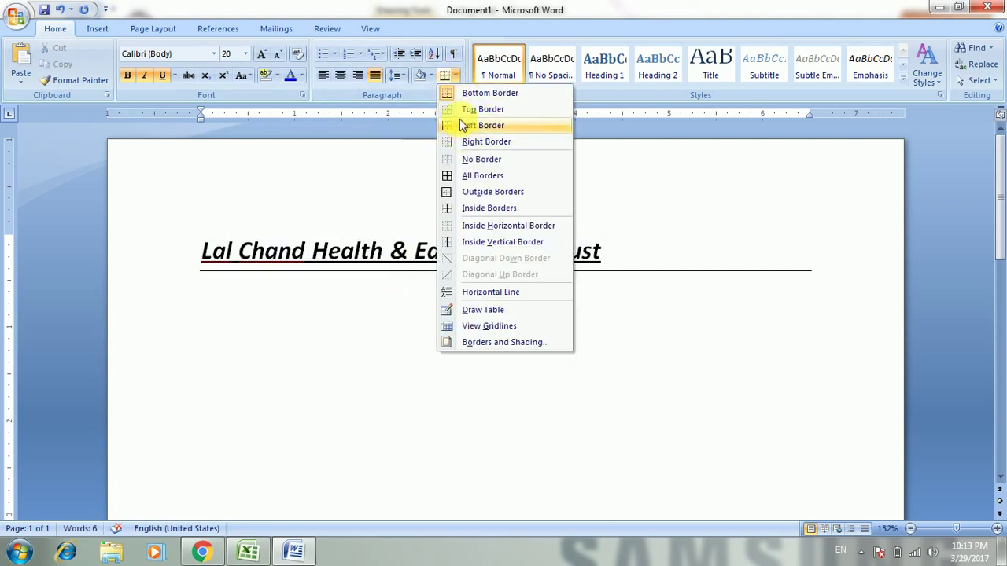
pyautogui.click(459, 95)
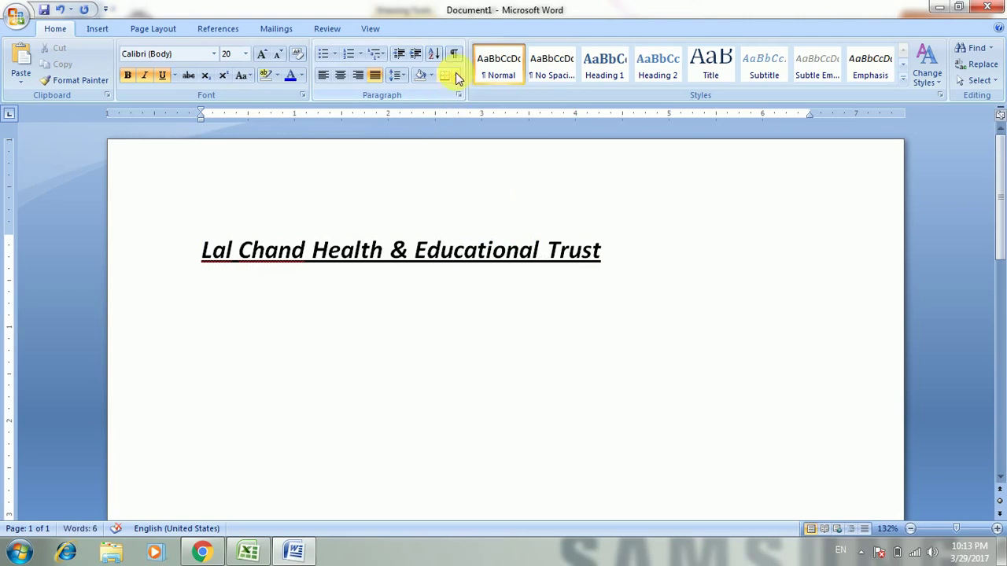
pyautogui.click(455, 74)
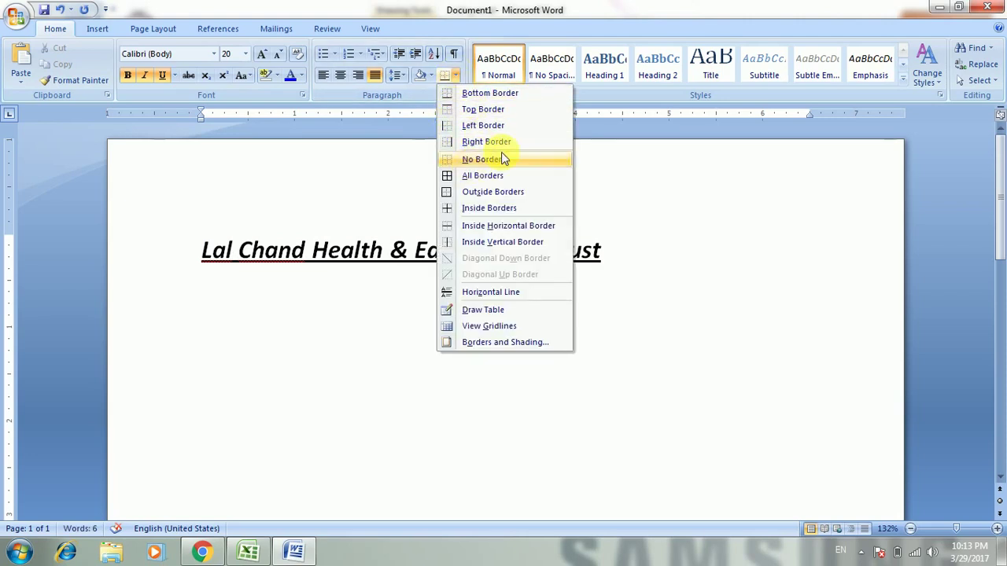
pyautogui.click(469, 178)
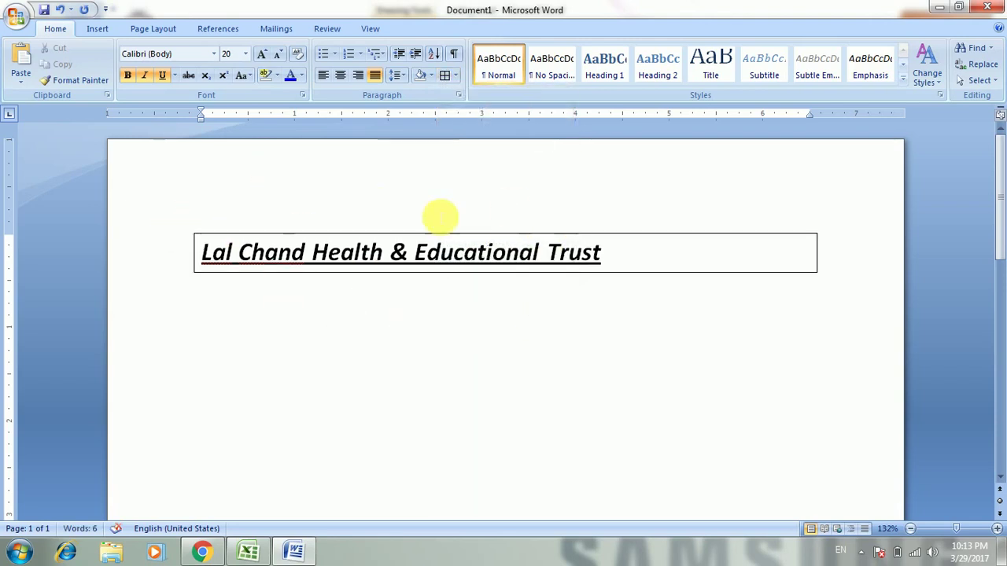
pyautogui.click(456, 75)
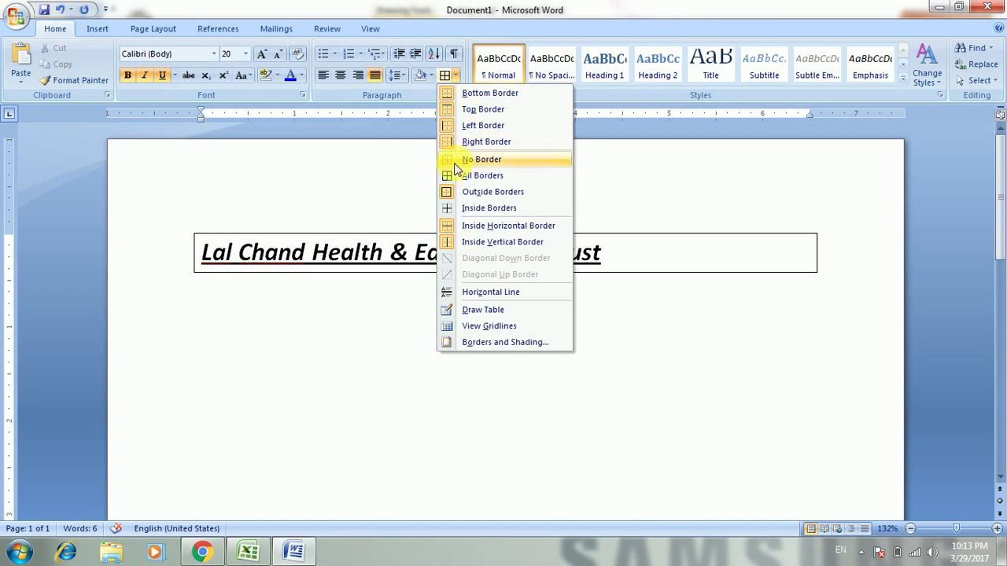
pyautogui.click(457, 161)
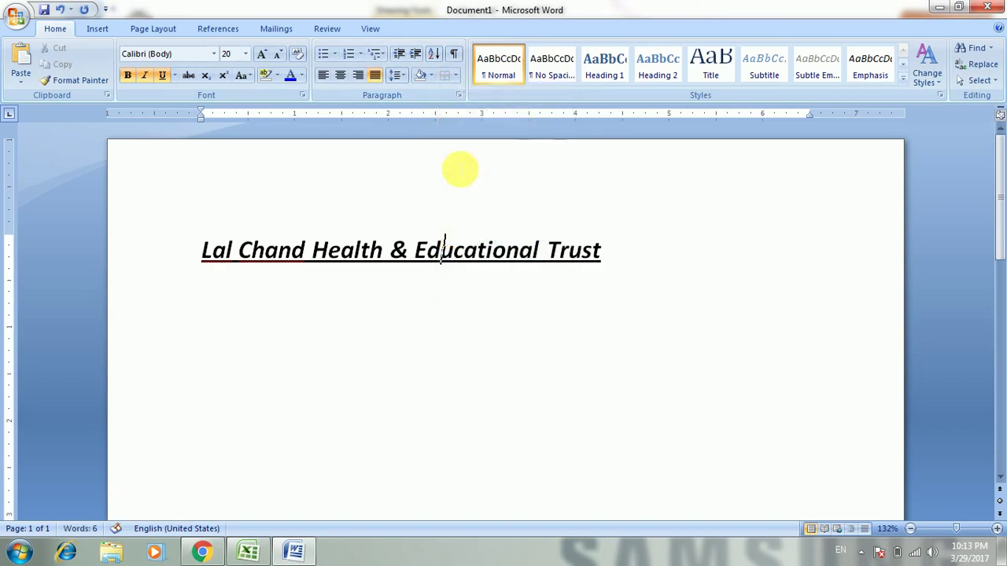
# Try left, right and outside borders on the title, ending with No Border.
pyautogui.click(454, 80)
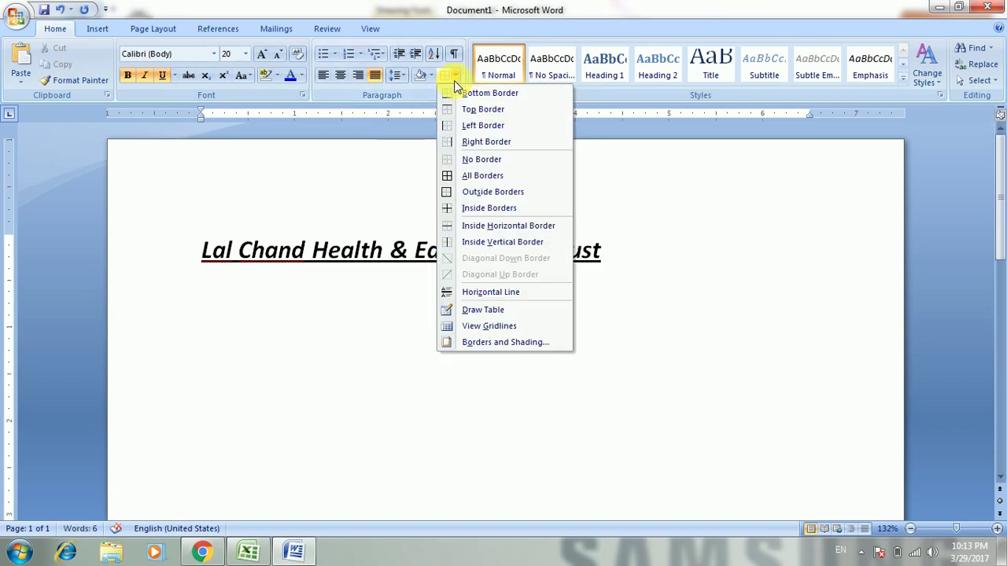
pyautogui.click(452, 128)
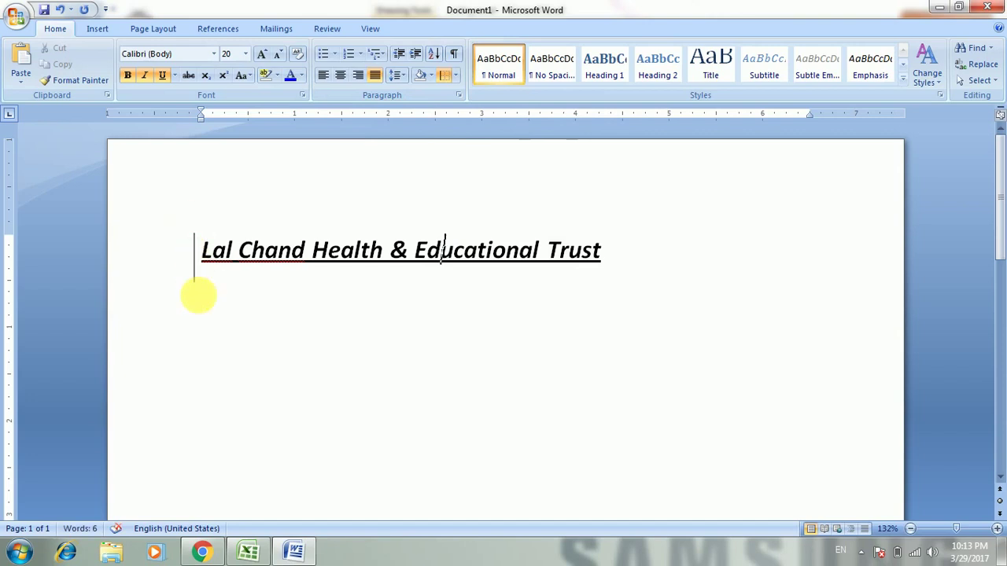
pyautogui.click(456, 75)
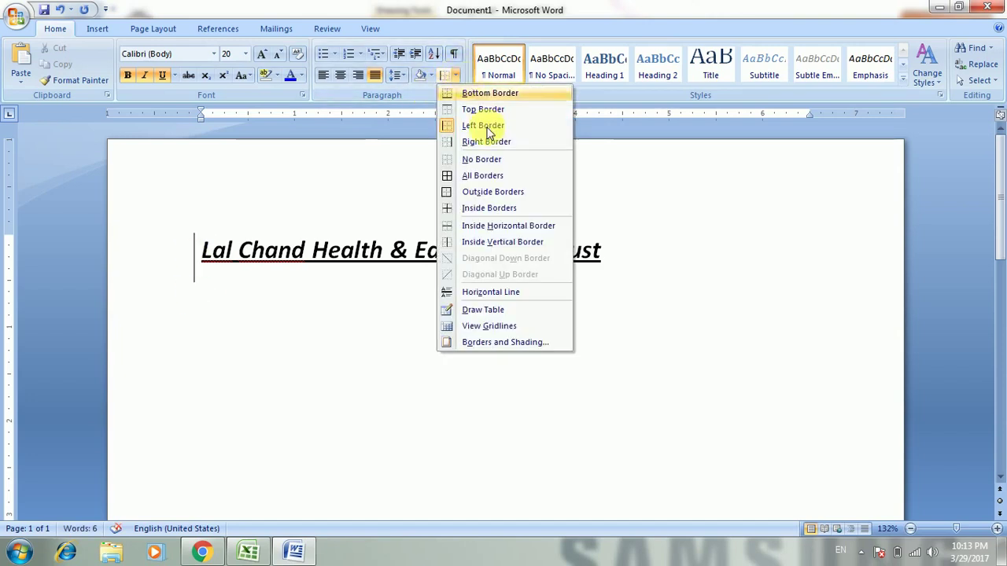
pyautogui.click(497, 143)
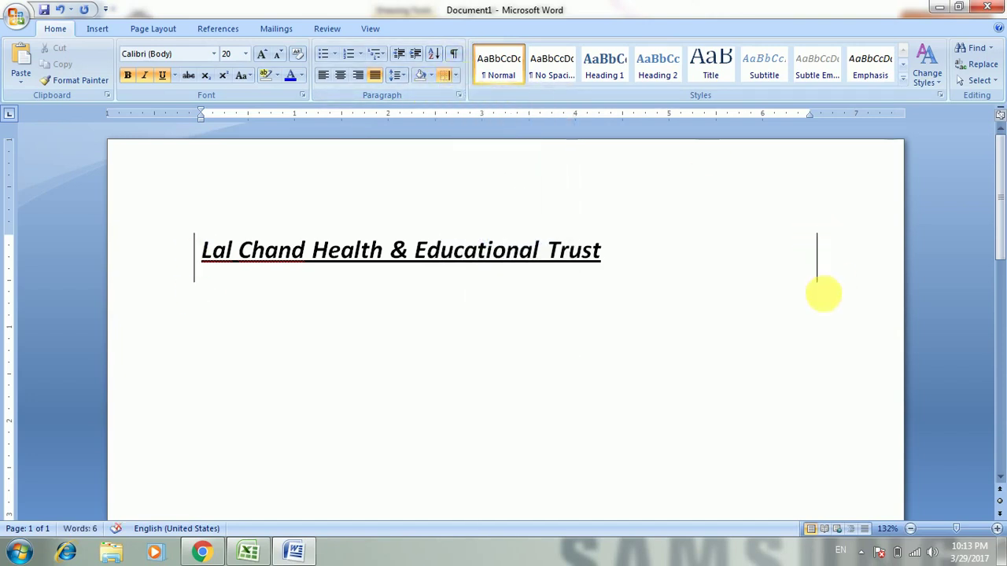
pyautogui.click(456, 75)
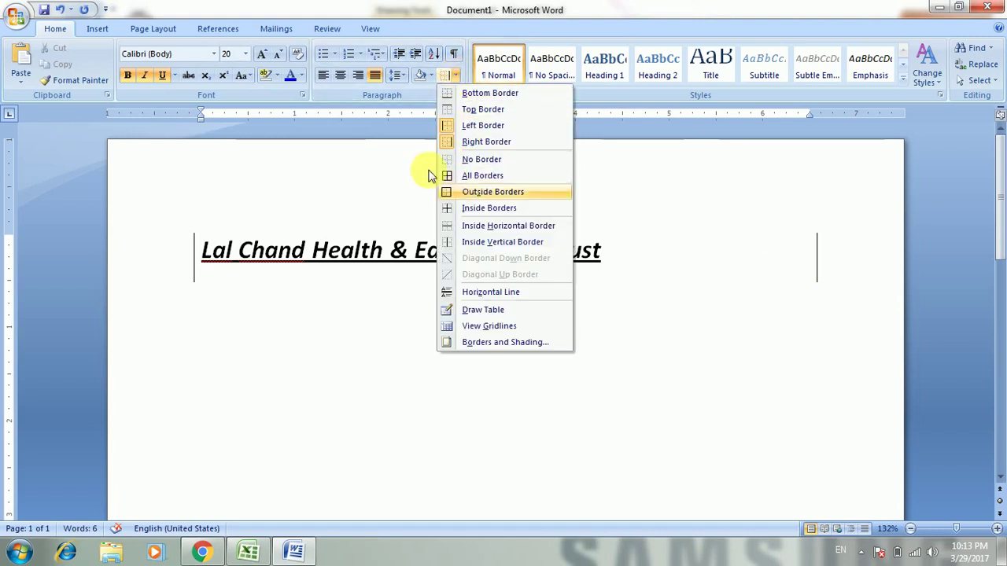
pyautogui.click(468, 196)
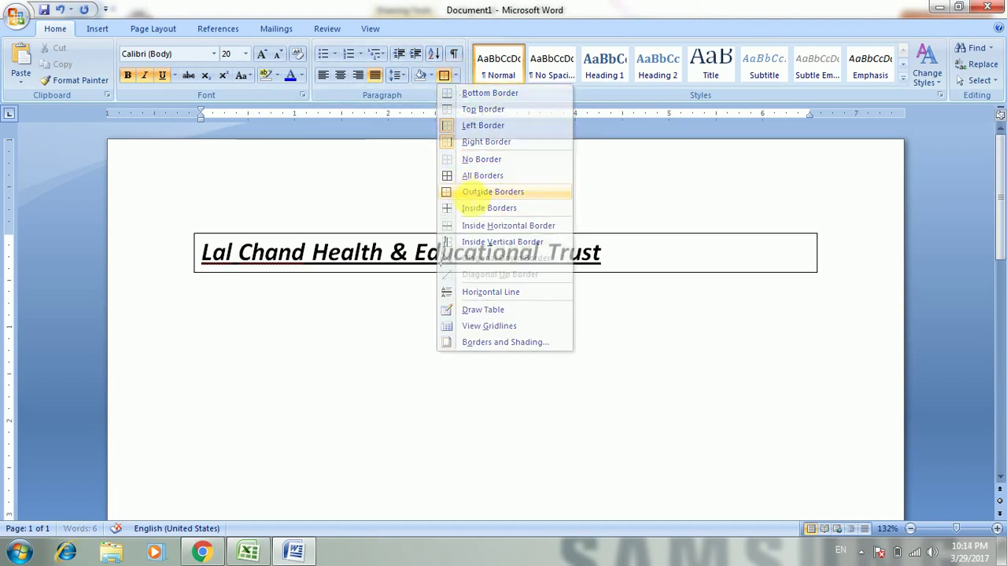
pyautogui.click(455, 78)
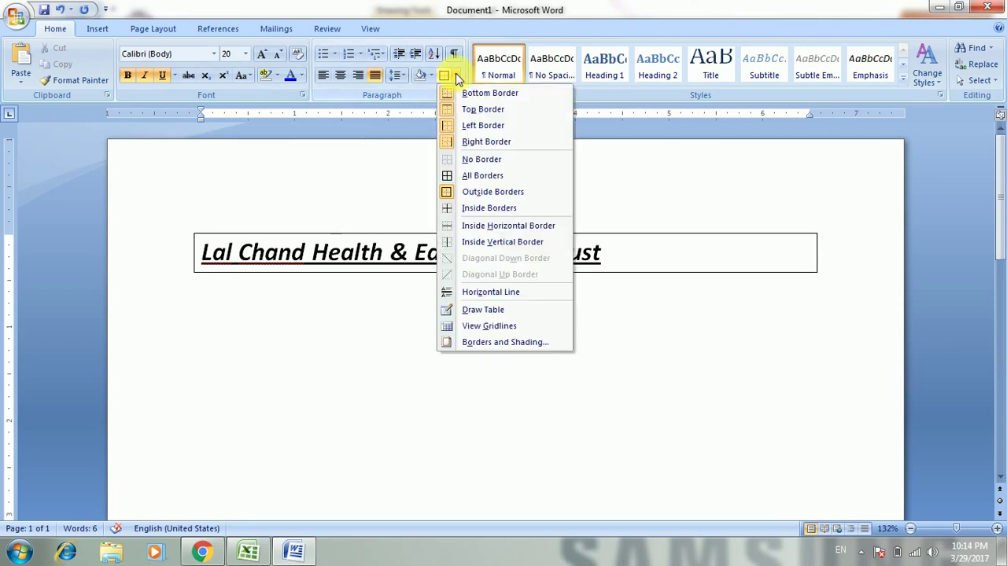
pyautogui.click(463, 160)
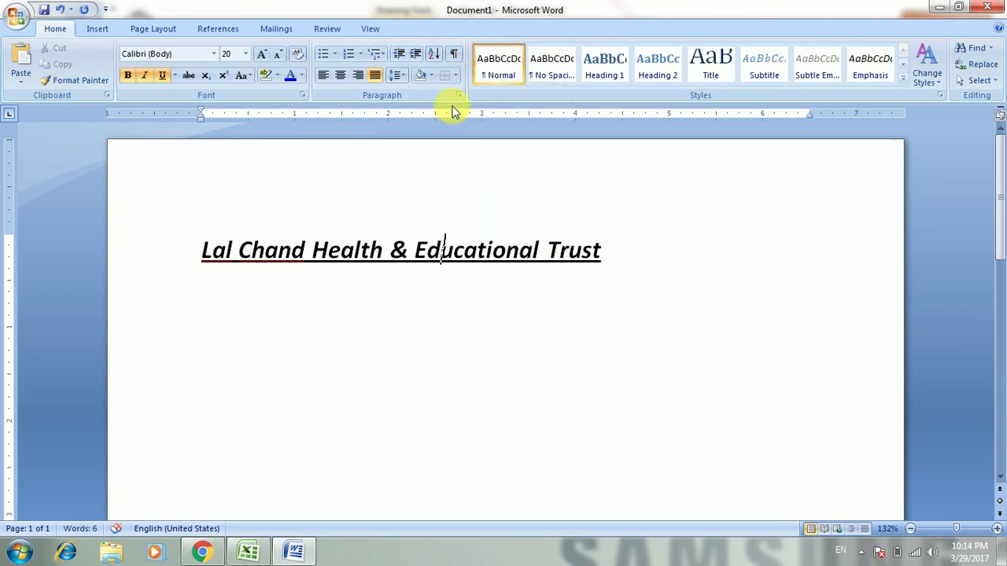
pyautogui.click(456, 76)
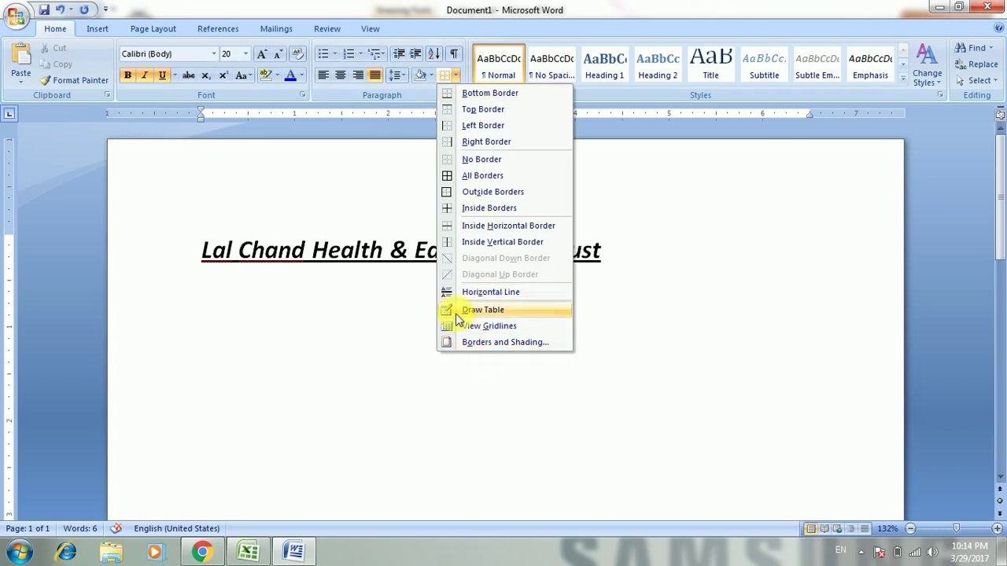
pyautogui.click(411, 205)
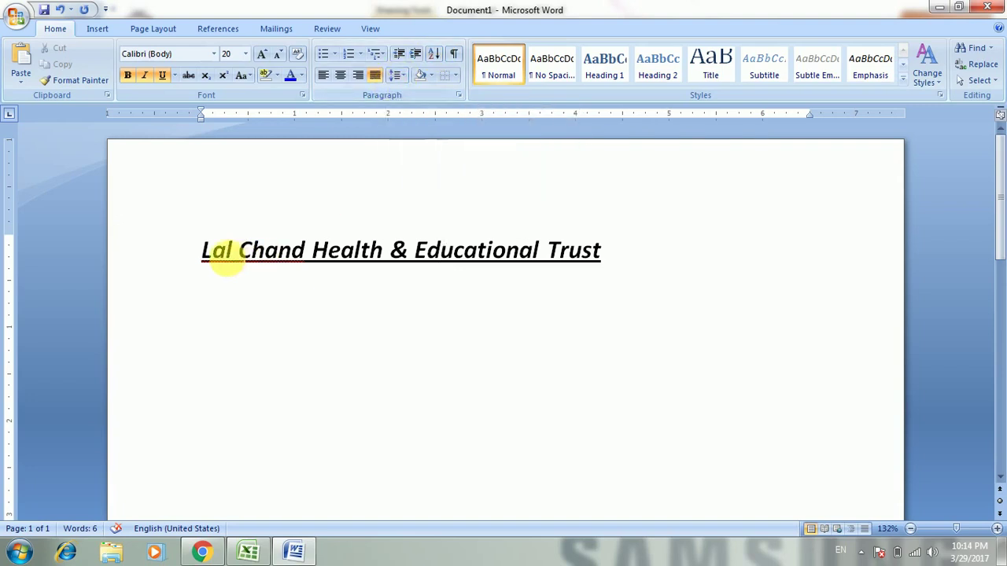
# Replace the title with single letters a through h, then more letters ending in w q, one per line.
pyautogui.tripleClick(216, 250)
pyautogui.press('Delete')
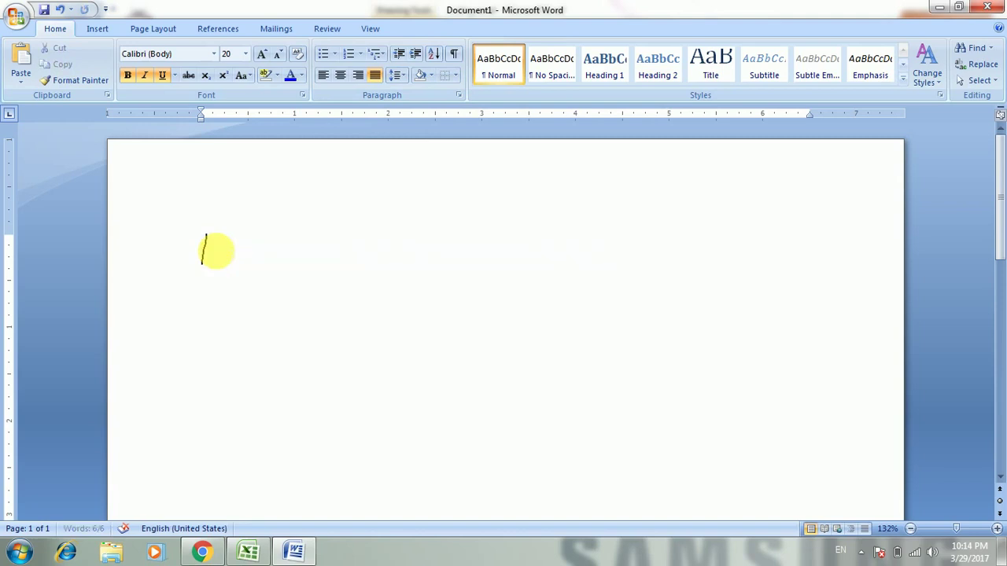
pyautogui.write('a ')
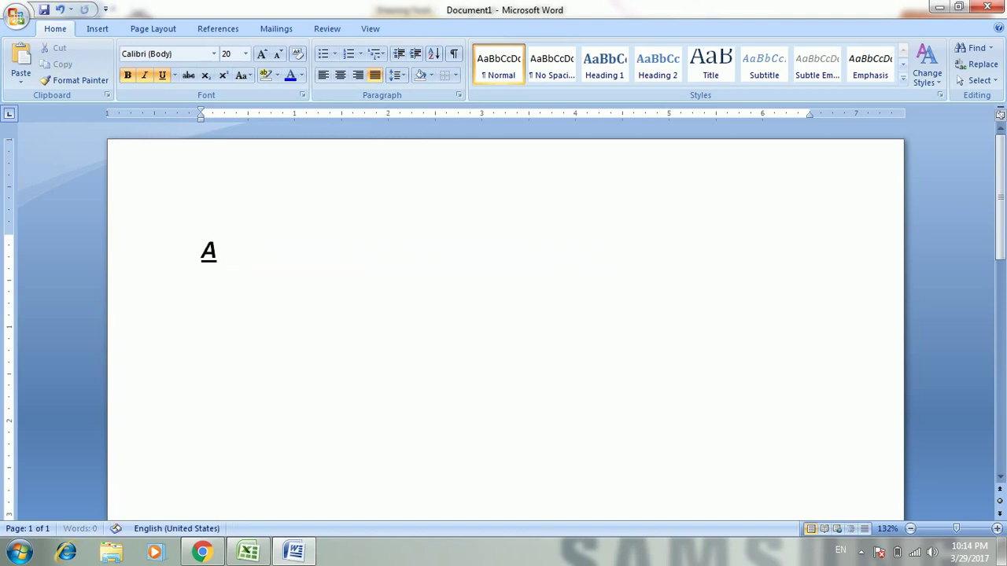
pyautogui.write('b c d e f ')
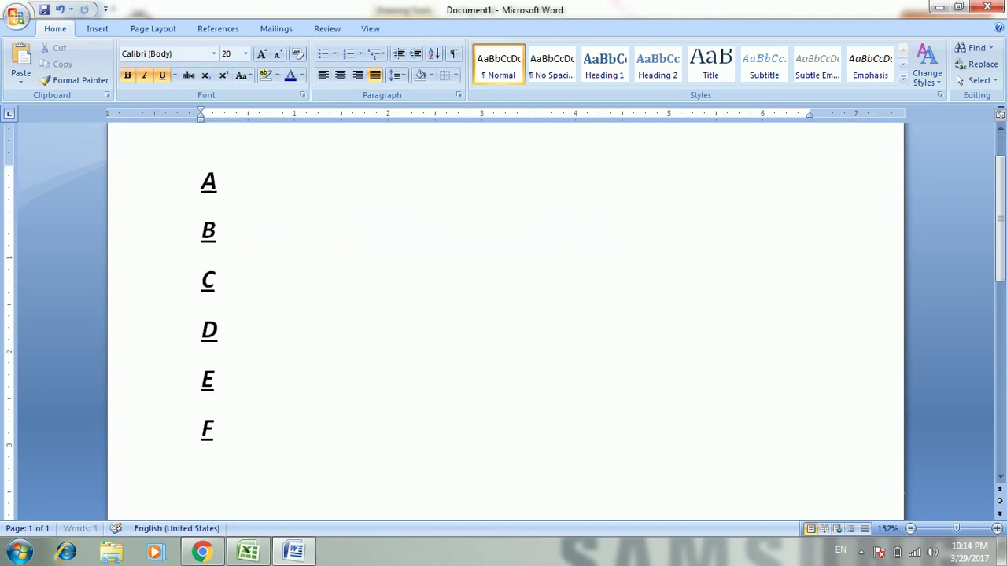
pyautogui.write('g  h')
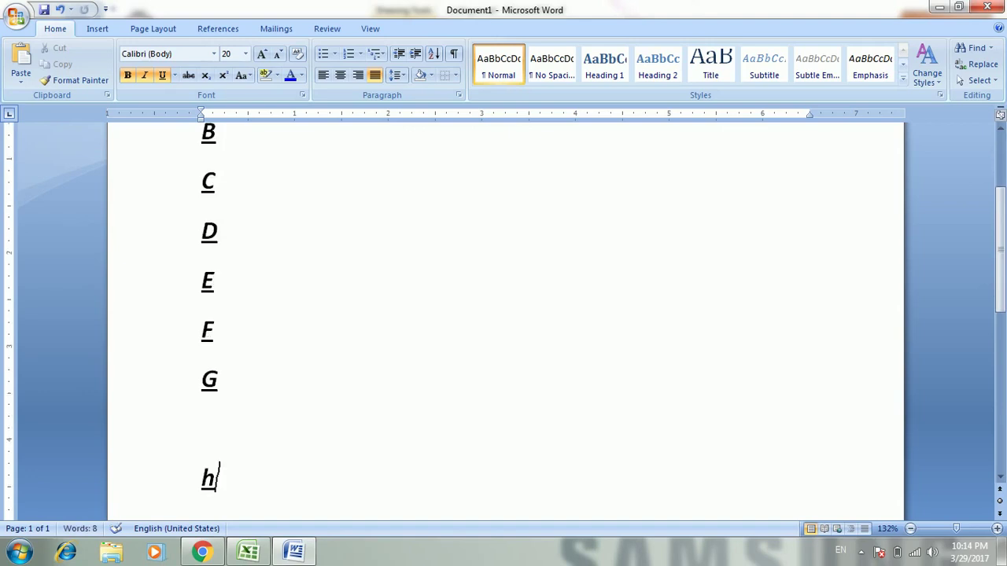
pyautogui.click(203, 428)
pyautogui.write('i ')
pyautogui.write('j k l m p')
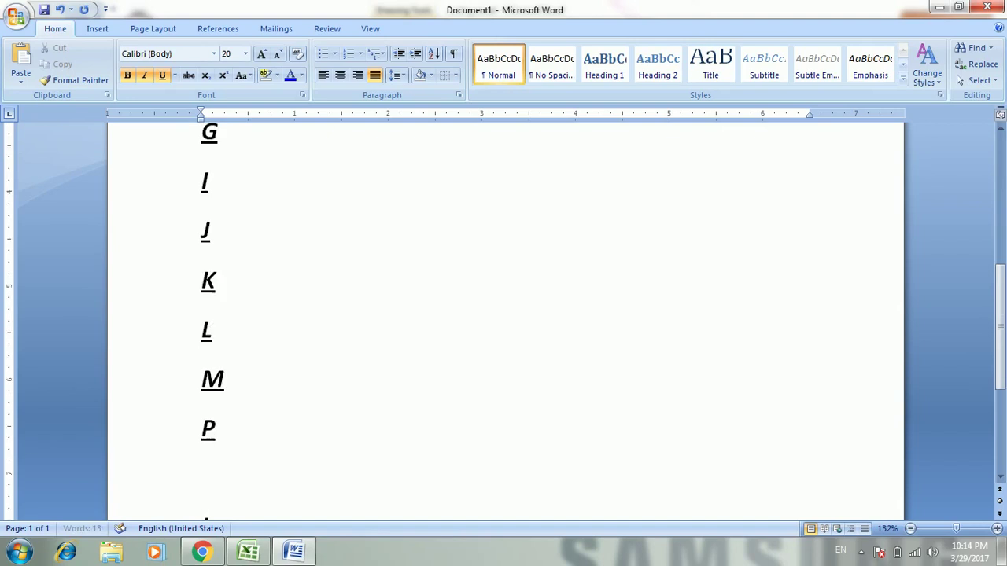
pyautogui.write('o i u j    hy')
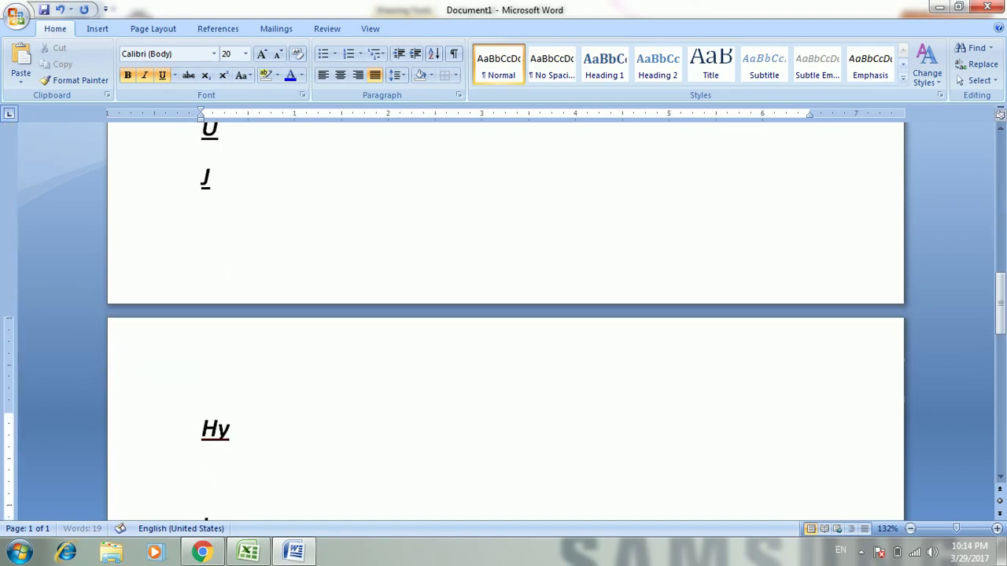
pyautogui.write(' t g c v b ')
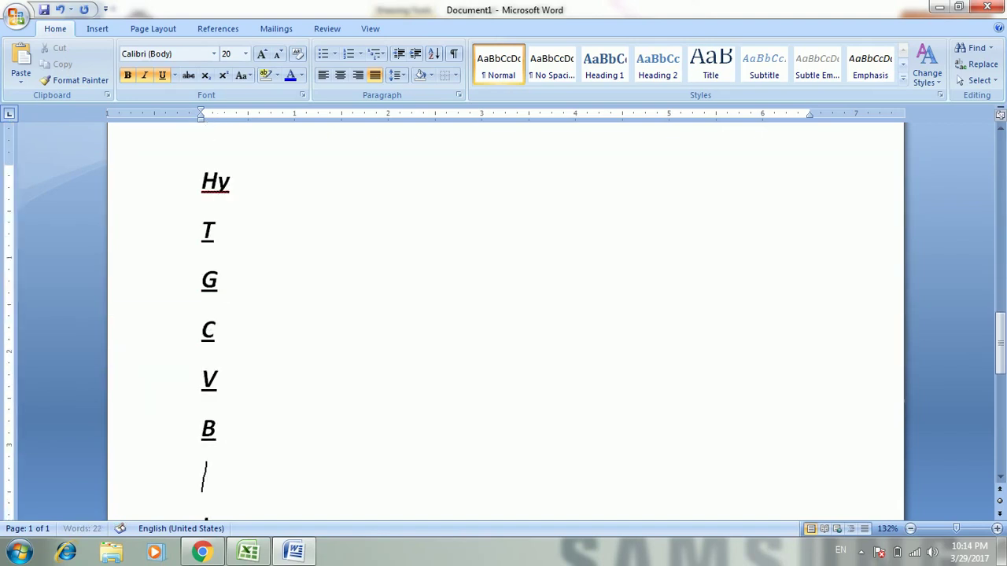
pyautogui.write('n m  x z ')
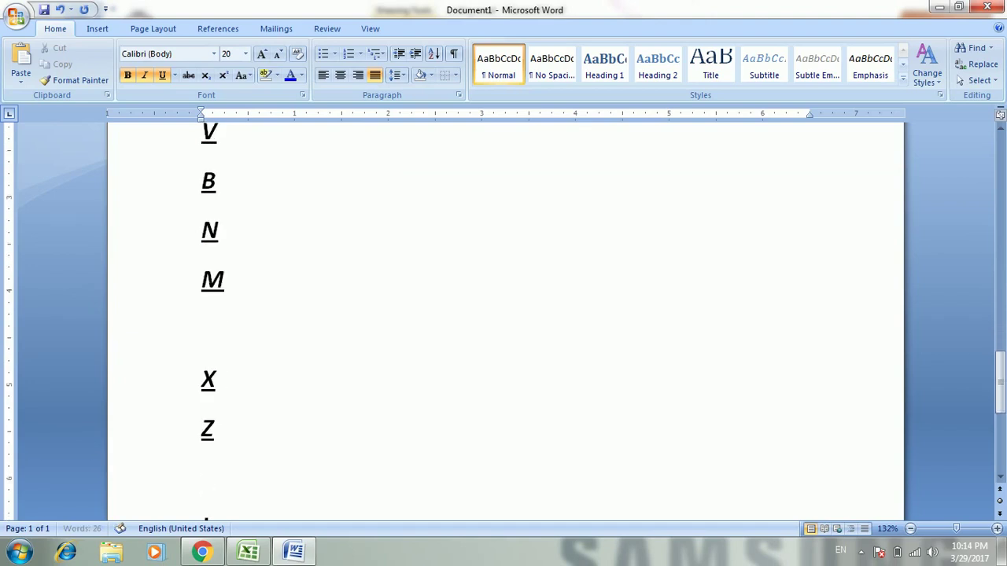
pyautogui.write('v  w q')
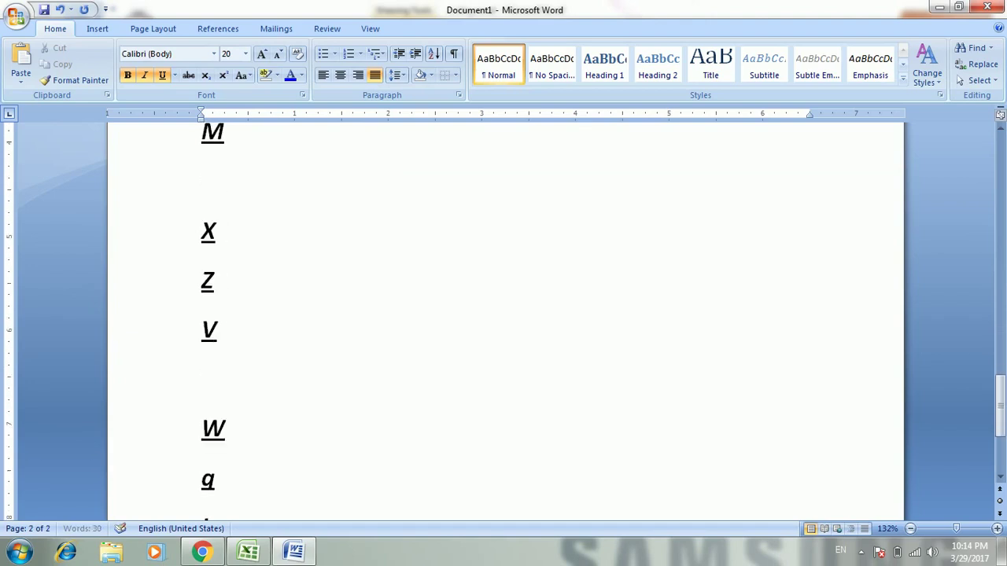
# Delete the empty lines between V and W and between M and X, then review the list upward.
pyautogui.click(220, 362)
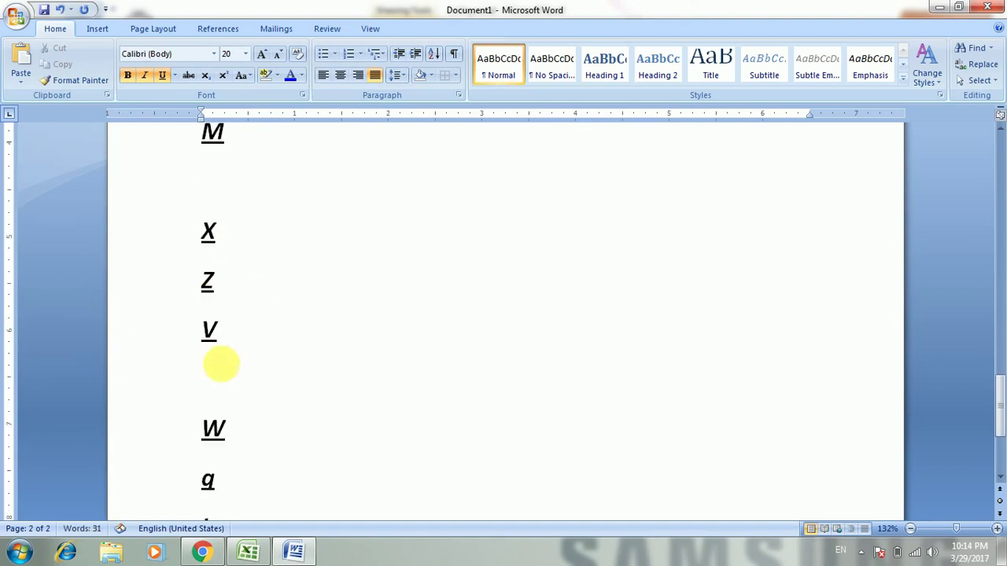
pyautogui.press('BackSpace')
pyautogui.click(194, 180)
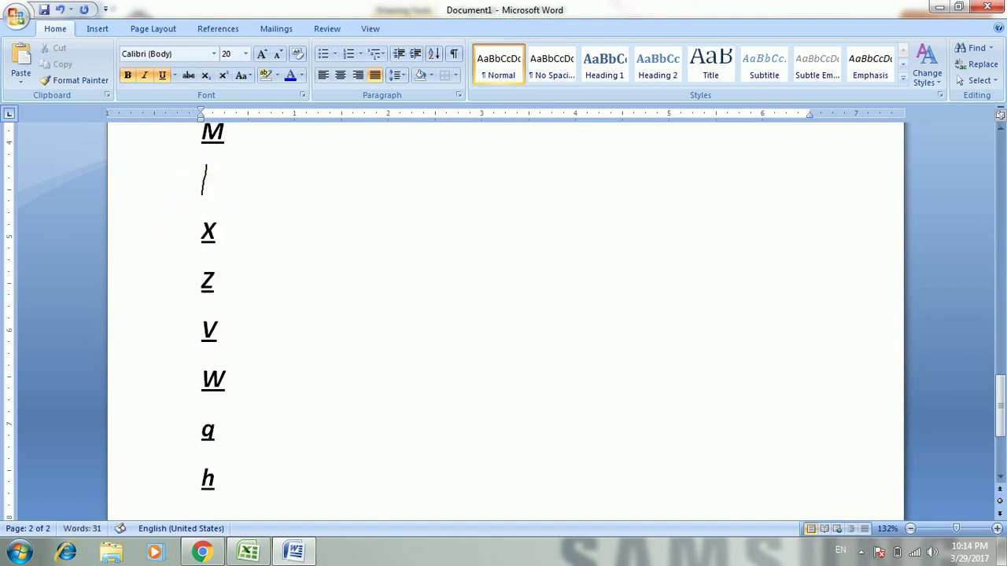
pyautogui.press('BackSpace')
pyautogui.press('Up')
pyautogui.press('Up')
pyautogui.press('Up')
pyautogui.press('Up')
pyautogui.press('Up')
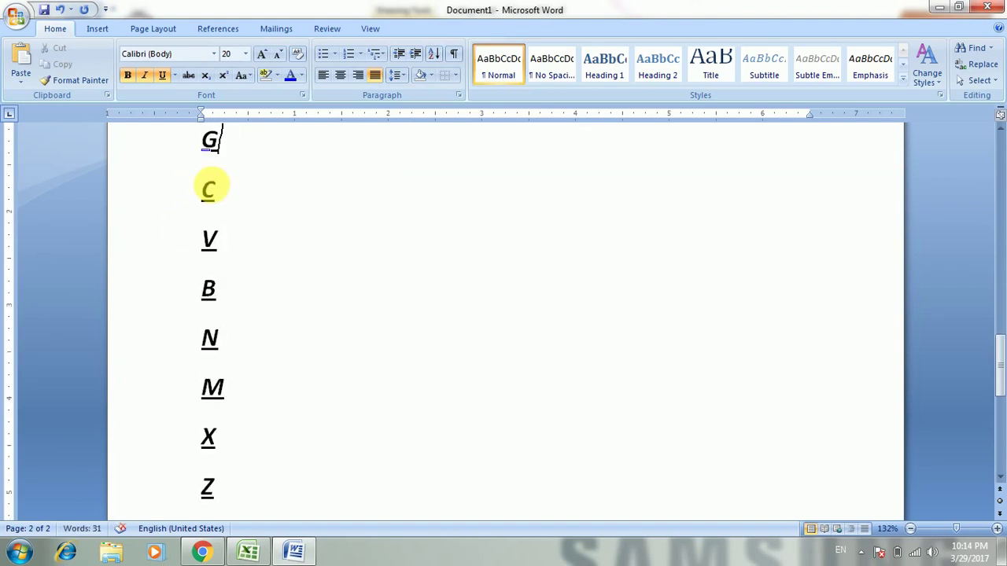
pyautogui.press('Up')
pyautogui.press('Up')
pyautogui.press('Up')
pyautogui.press('Up')
pyautogui.press('Up')
pyautogui.press('Up')
pyautogui.press('Up')
pyautogui.press('Up')
pyautogui.press('Up')
pyautogui.press('Up')
pyautogui.press('Up')
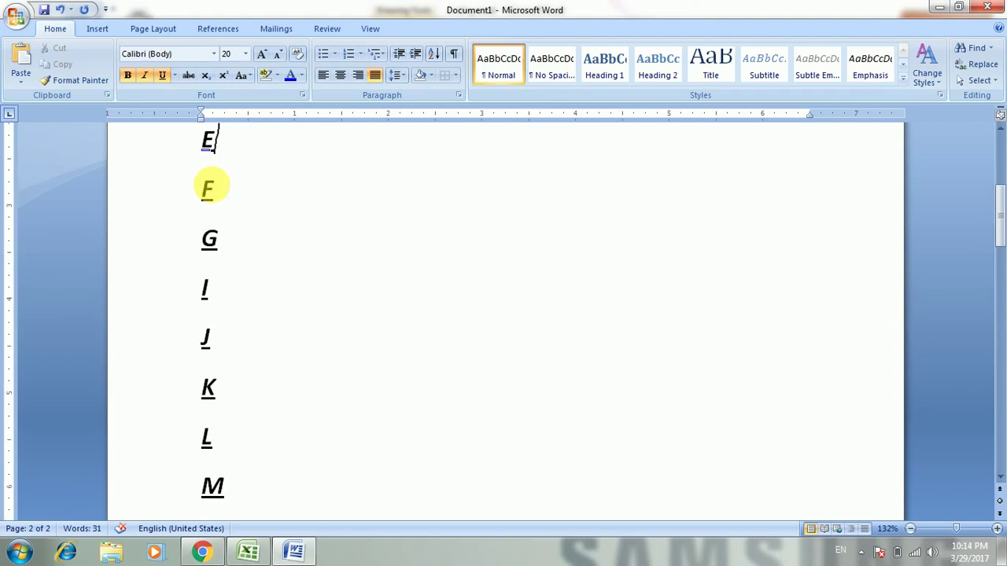
pyautogui.press('Up')
pyautogui.press('Up')
pyautogui.press('Up')
# Select the whole letter column from A downward.
pyautogui.press('Down')
pyautogui.press('Down')
pyautogui.press('Down')
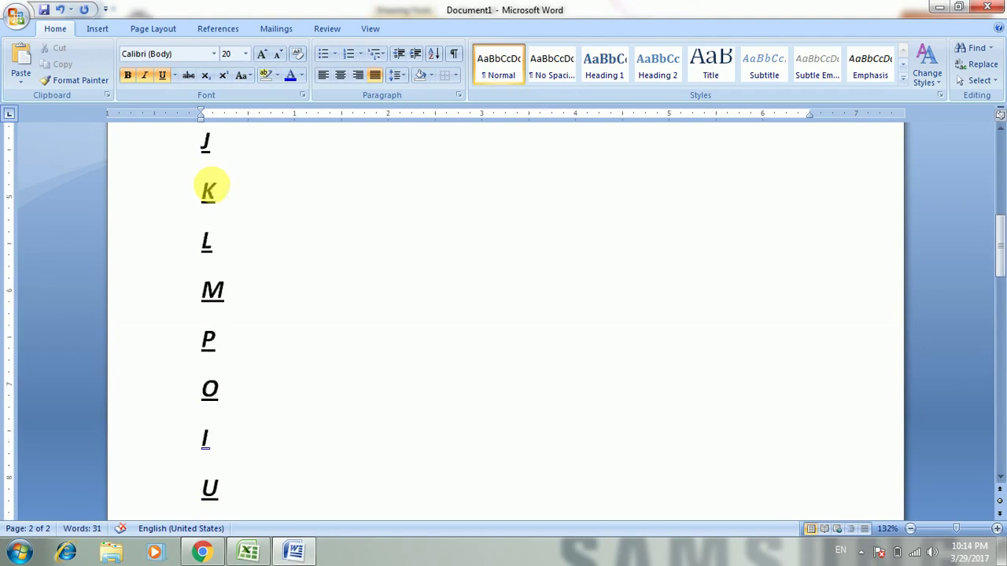
pyautogui.press('Down')
pyautogui.press('Down')
pyautogui.press('Down')
pyautogui.press('Up')
pyautogui.press('Up')
pyautogui.press('Up')
pyautogui.press('Up')
pyautogui.press('Up')
pyautogui.press('Up')
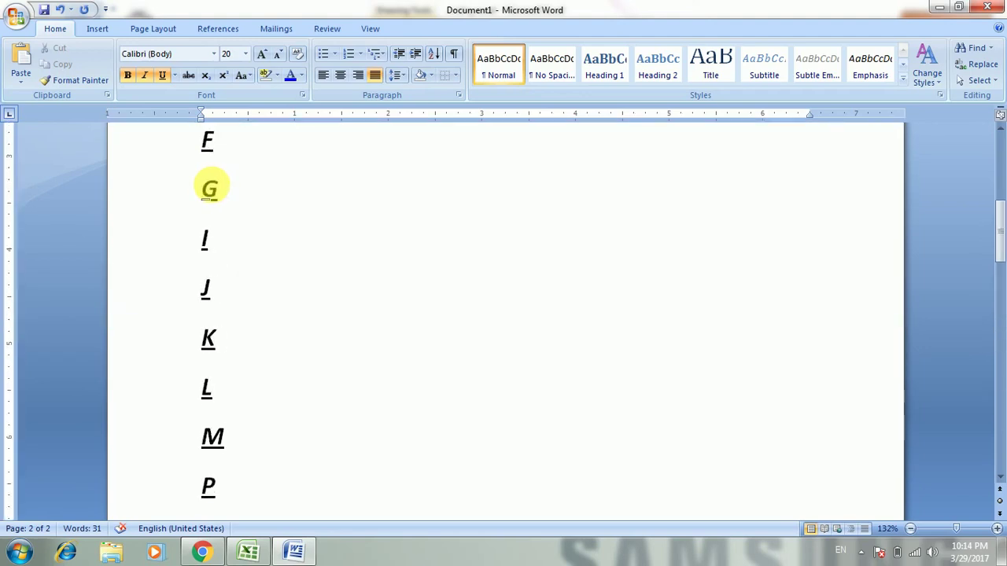
pyautogui.press('Up')
pyautogui.press('Up')
pyautogui.press('Up')
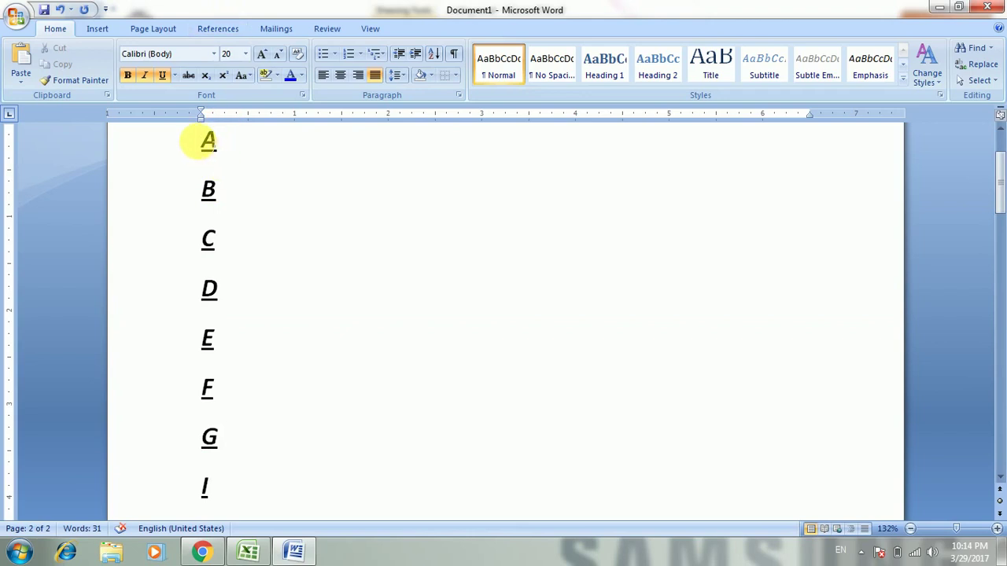
pyautogui.moveTo(204, 139); pyautogui.dragTo(244, 417)
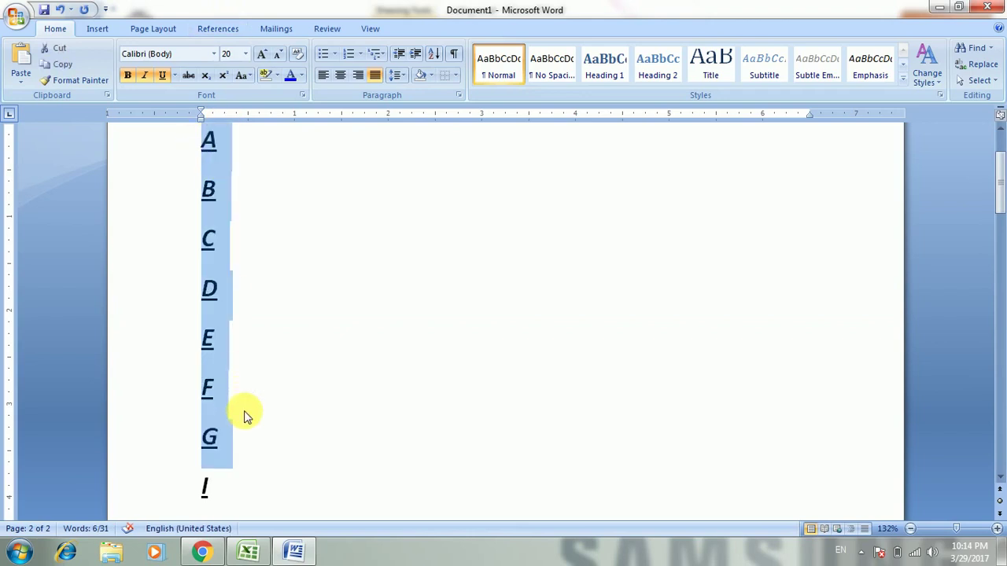
pyautogui.scroll(-2, 244, 413)
pyautogui.scroll(-3, 244, 417)
pyautogui.scroll(-3, 244, 413)
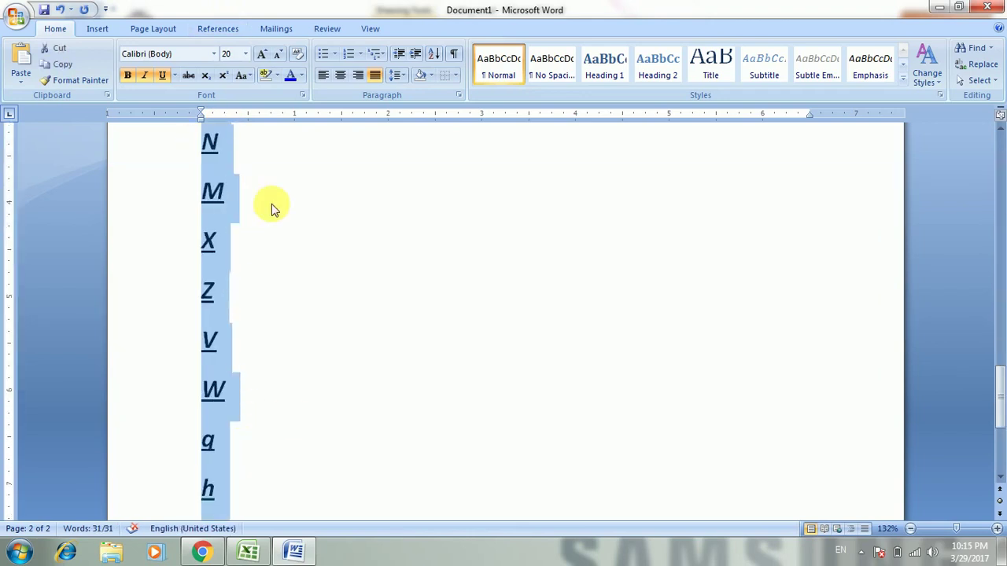
# Set the letters to 1.0 line spacing and remove the space after each paragraph.
pyautogui.click(396, 75)
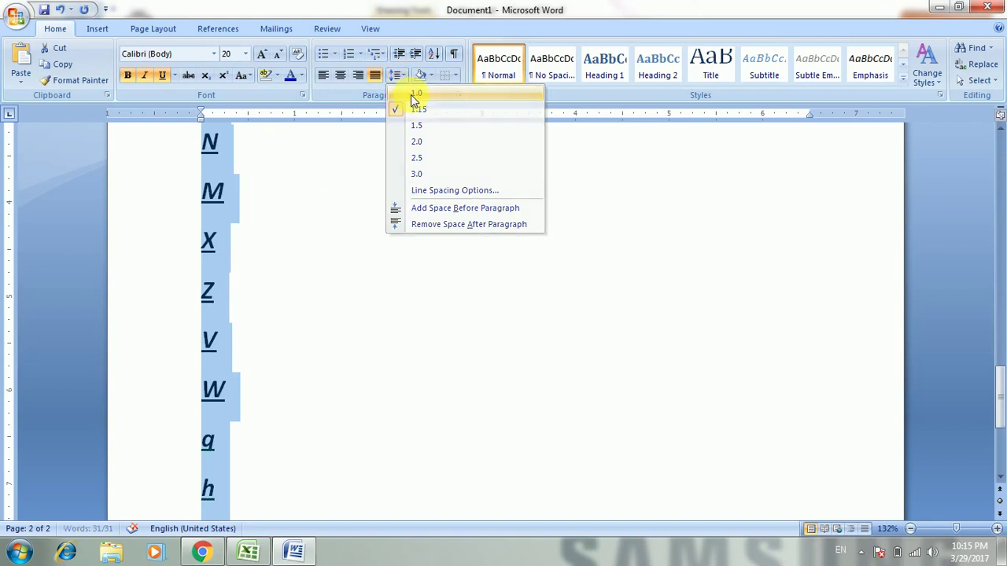
pyautogui.click(416, 94)
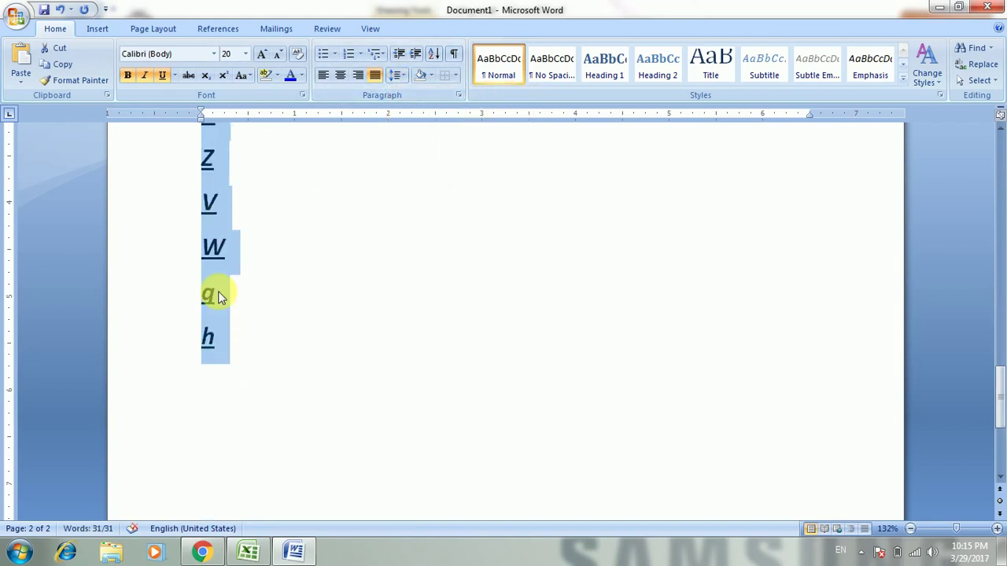
pyautogui.click(400, 75)
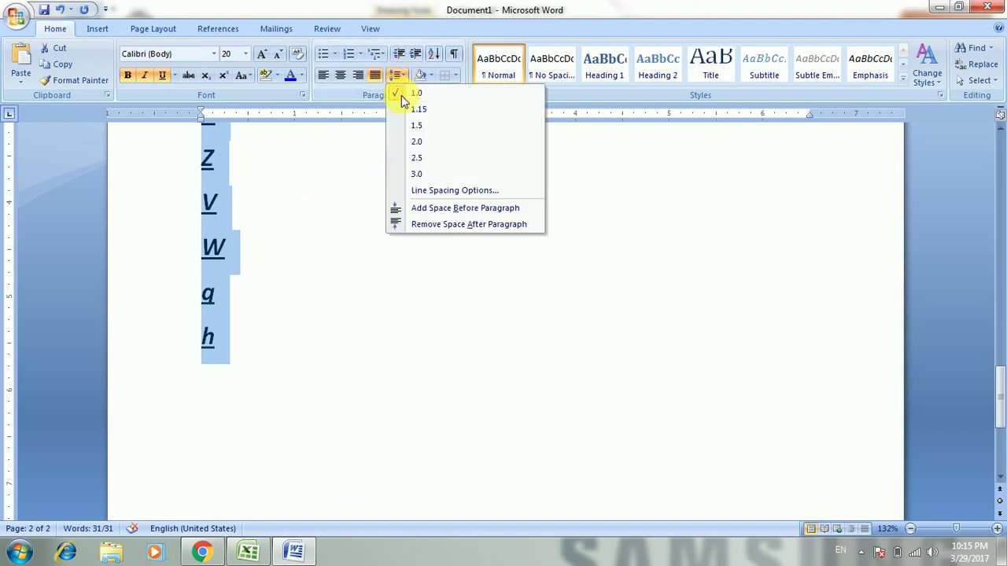
pyautogui.click(484, 224)
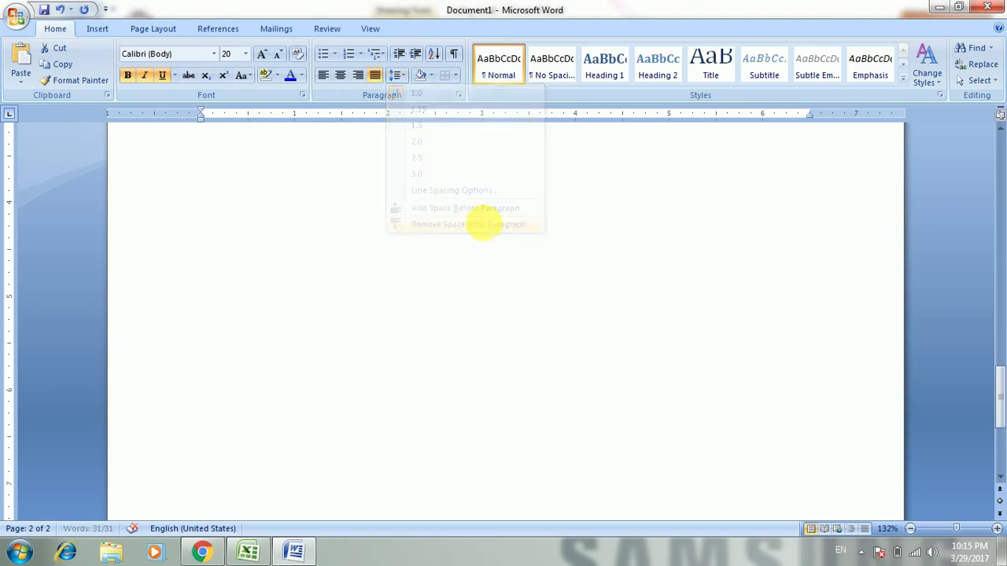
pyautogui.moveTo(1000, 397); pyautogui.dragTo(1002, 157)
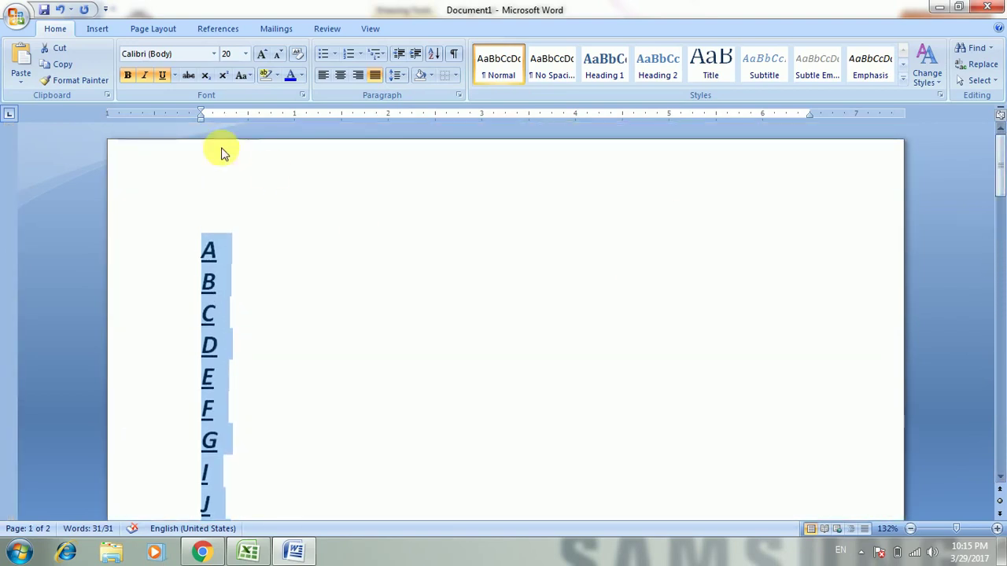
# Shrink the letters' font three steps down to 12 pt.
pyautogui.click(279, 55)
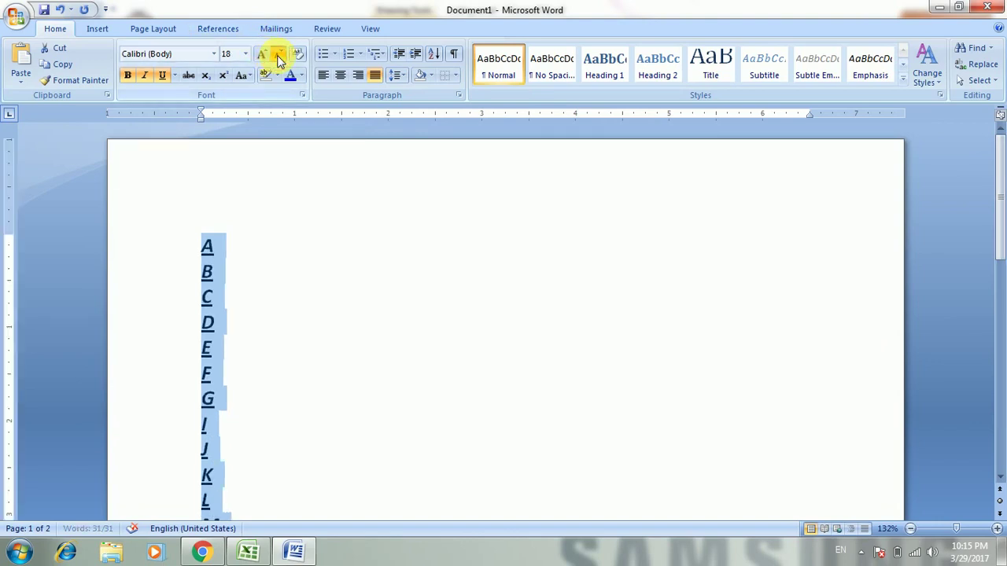
pyautogui.click(279, 56)
pyautogui.click(279, 55)
pyautogui.click(279, 55)
pyautogui.click(277, 263)
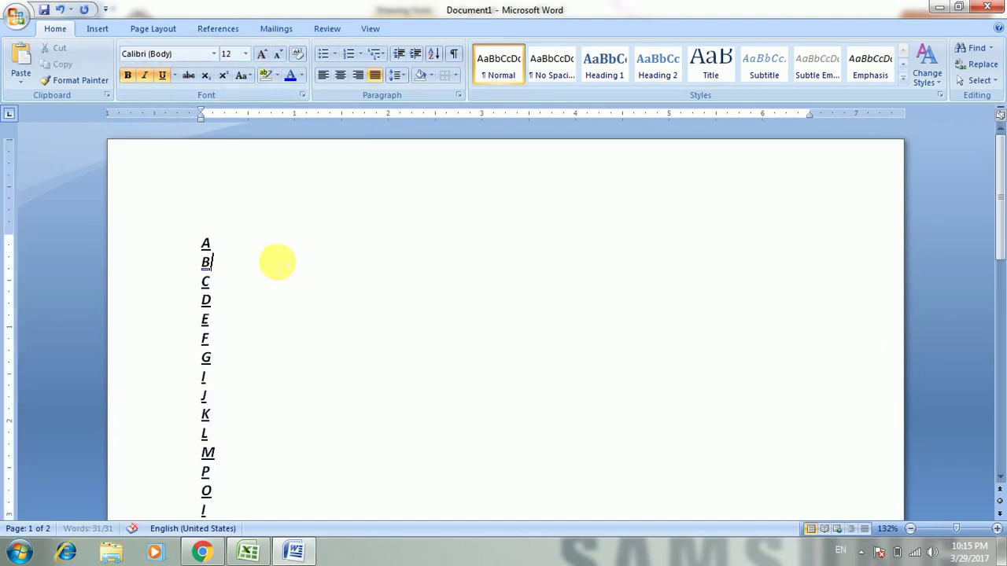
pyautogui.scroll(-2, 277, 263)
pyautogui.scroll(-4, 277, 263)
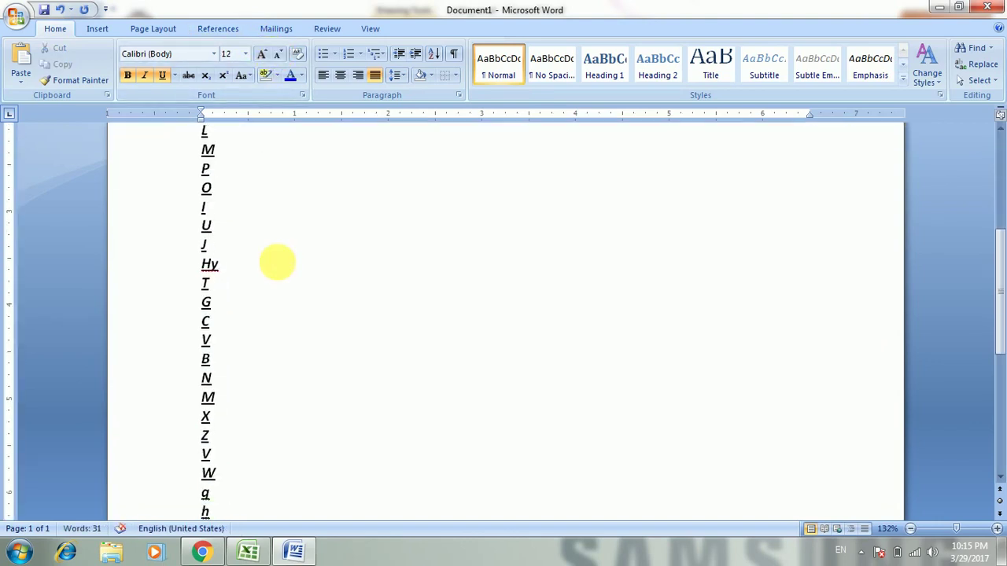
pyautogui.scroll(4, 277, 263)
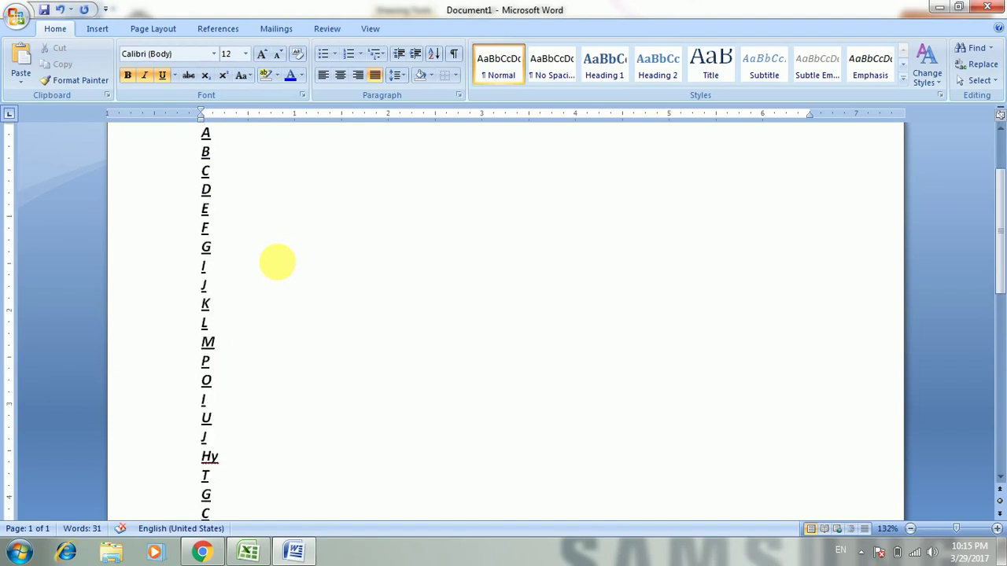
# Select all text and try 2.5, 2.0, 1.15 and 2.0 line spacing.
pyautogui.hotkey('ctrl', 'a')
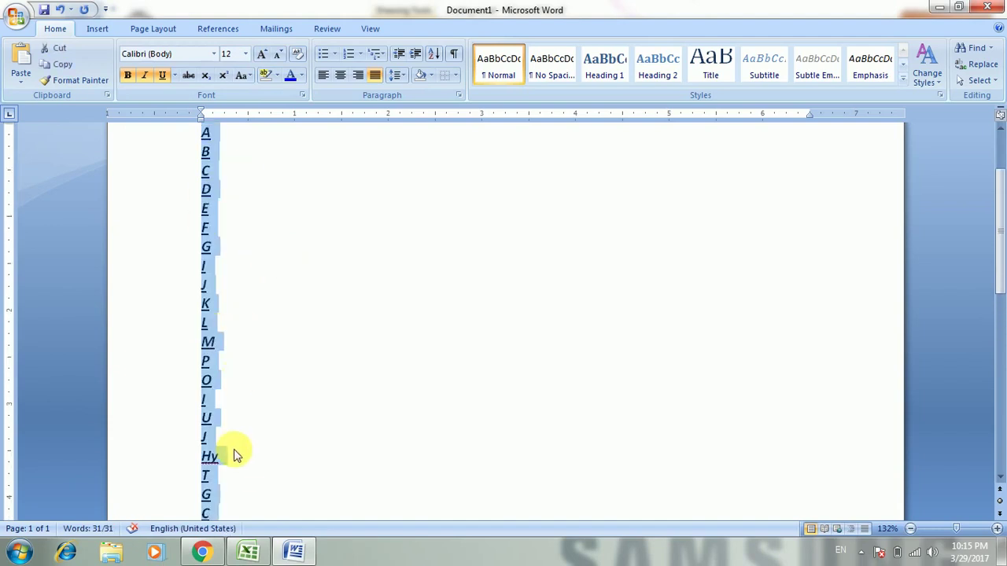
pyautogui.click(396, 77)
pyautogui.click(407, 158)
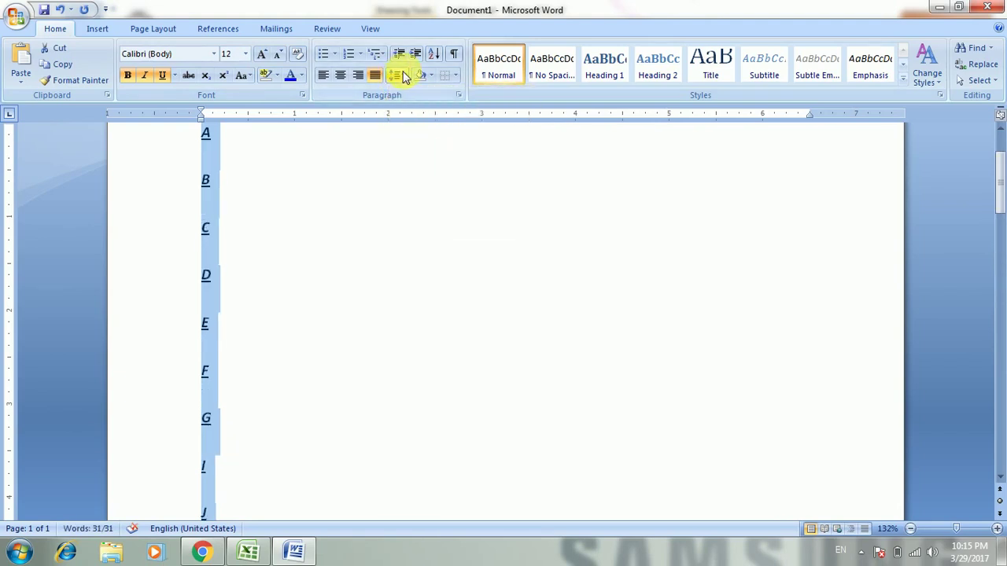
pyautogui.click(400, 78)
pyautogui.click(411, 140)
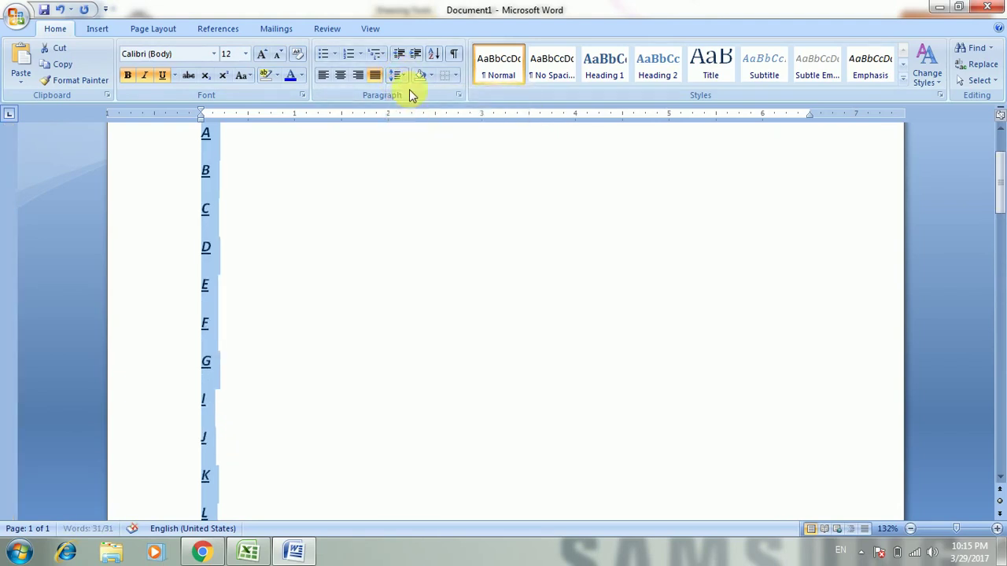
pyautogui.click(399, 77)
pyautogui.click(405, 109)
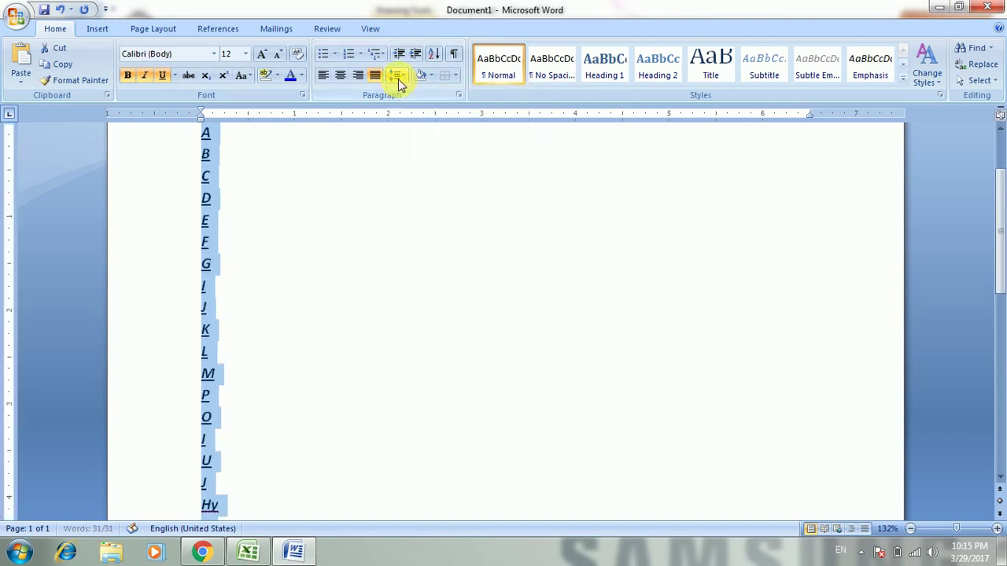
pyautogui.click(398, 77)
pyautogui.click(408, 142)
# Try 3.0 spacing, settle on single 1.0 spacing, and centre the column.
pyautogui.click(397, 76)
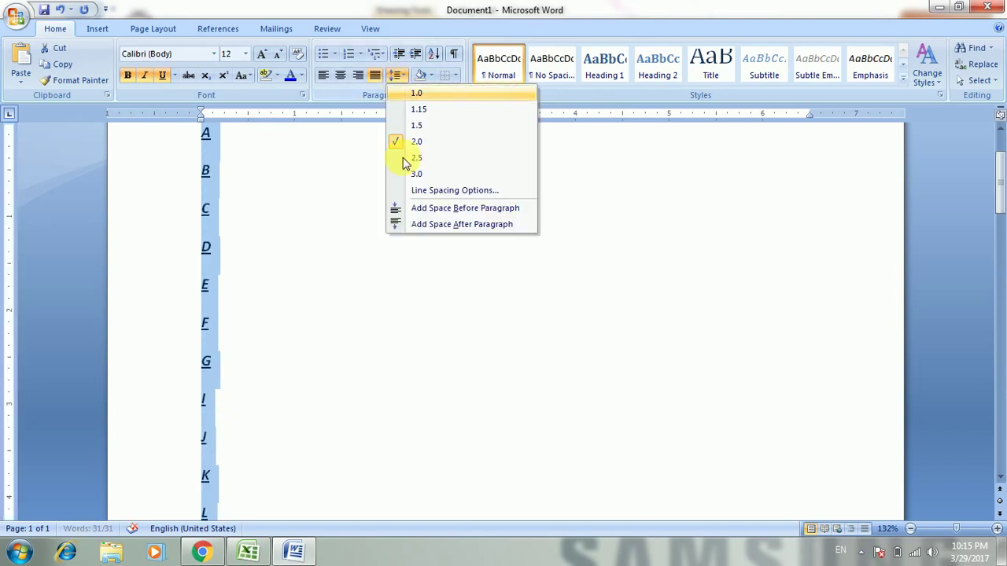
pyautogui.click(405, 180)
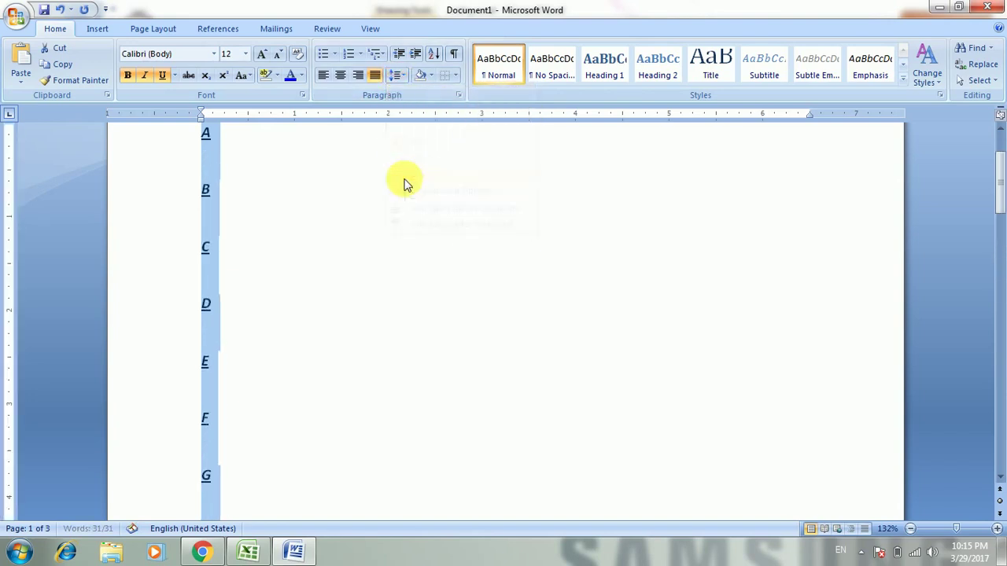
pyautogui.click(394, 76)
pyautogui.click(404, 95)
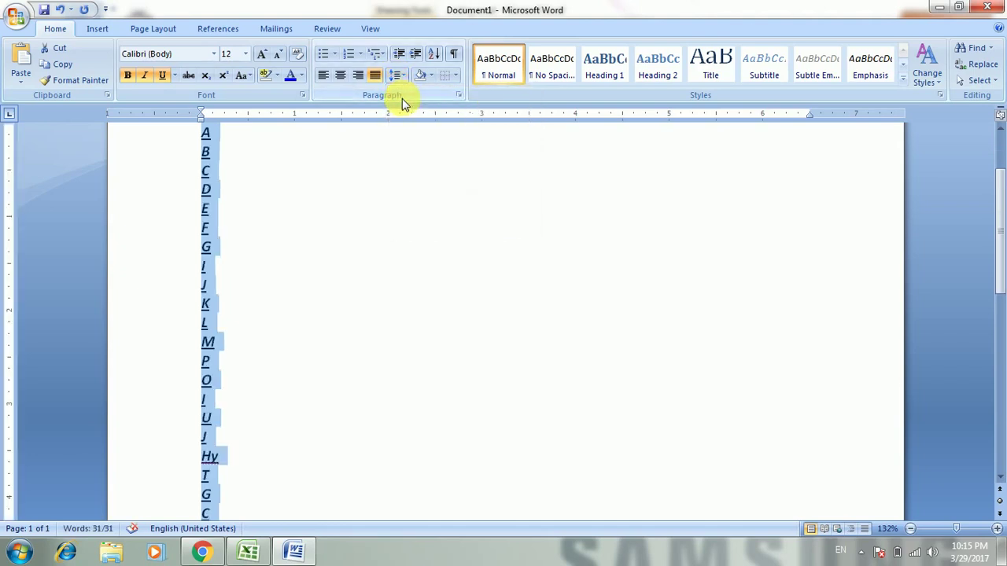
pyautogui.click(341, 75)
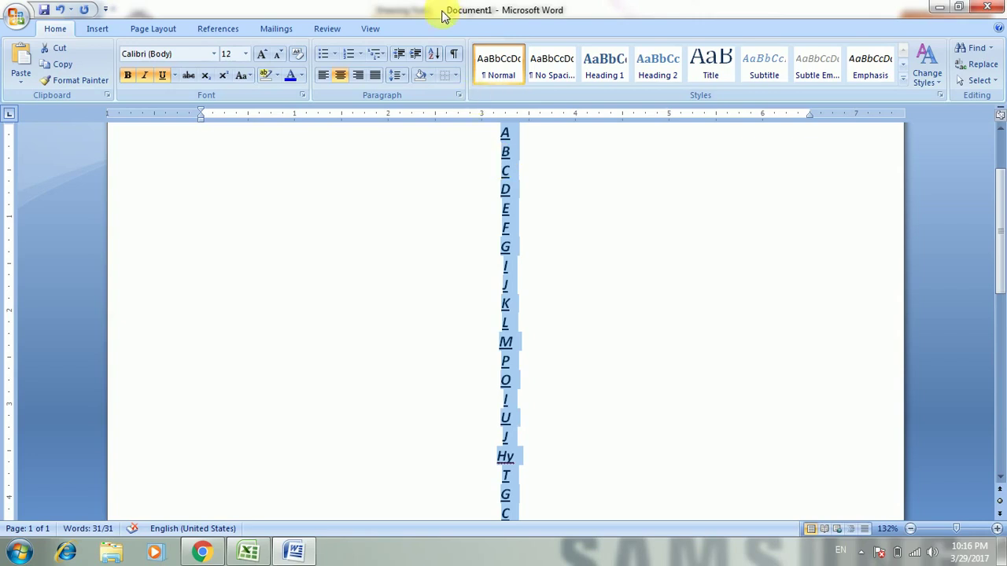
# Sort the letter paragraphs descending, then re-sort them ascending from A to Z.
pyautogui.click(435, 53)
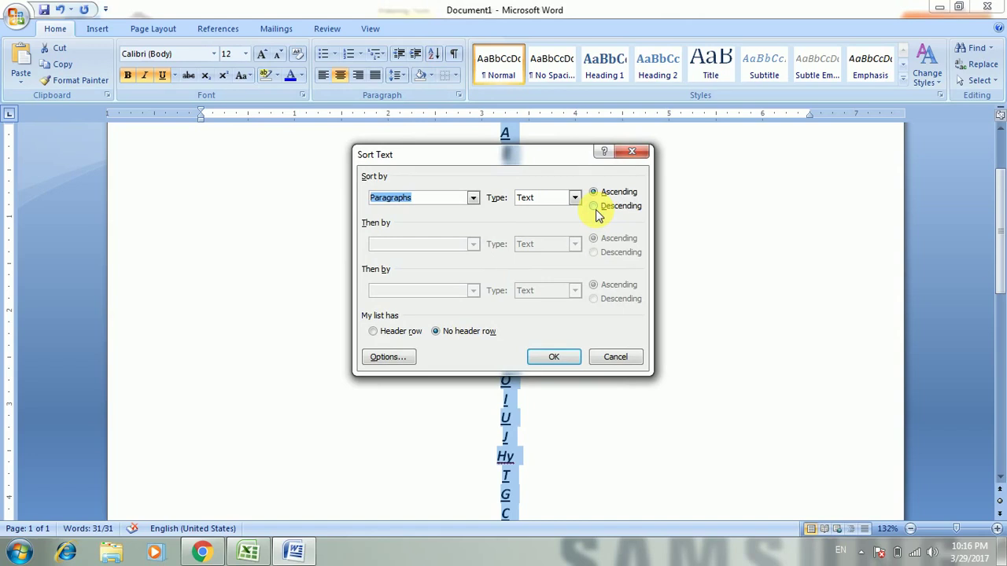
pyautogui.moveTo(533, 166); pyautogui.dragTo(291, 195)
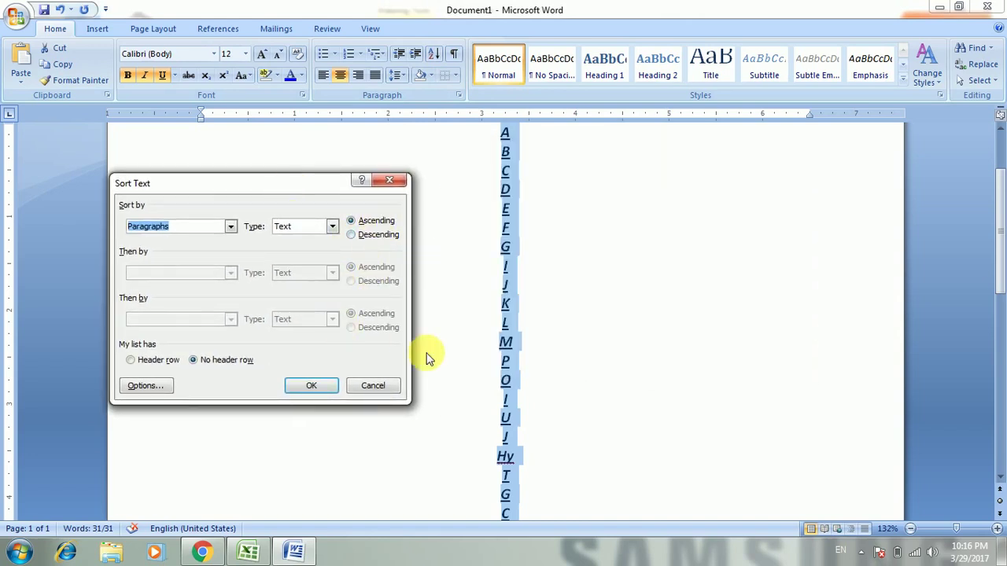
pyautogui.click(371, 236)
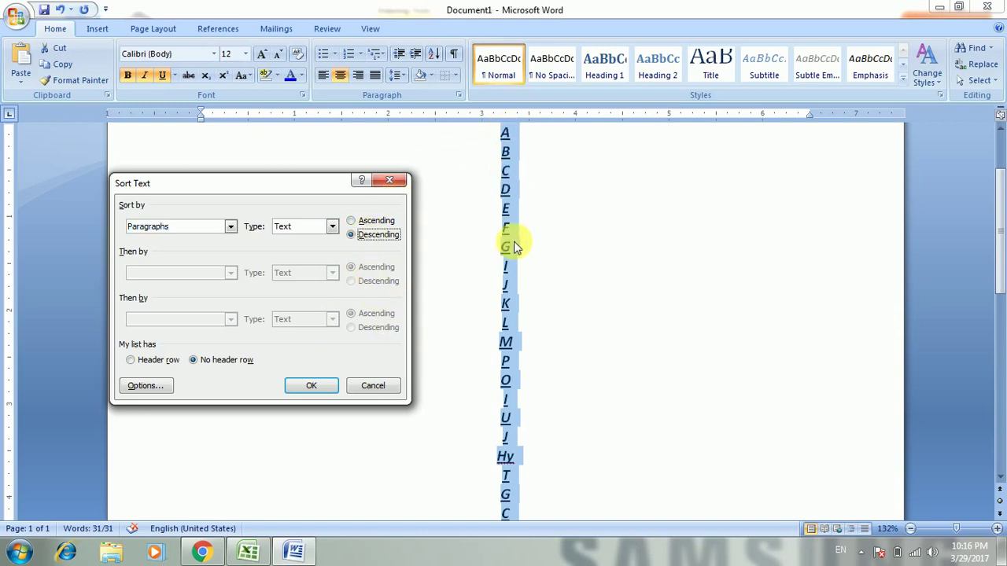
pyautogui.click(325, 391)
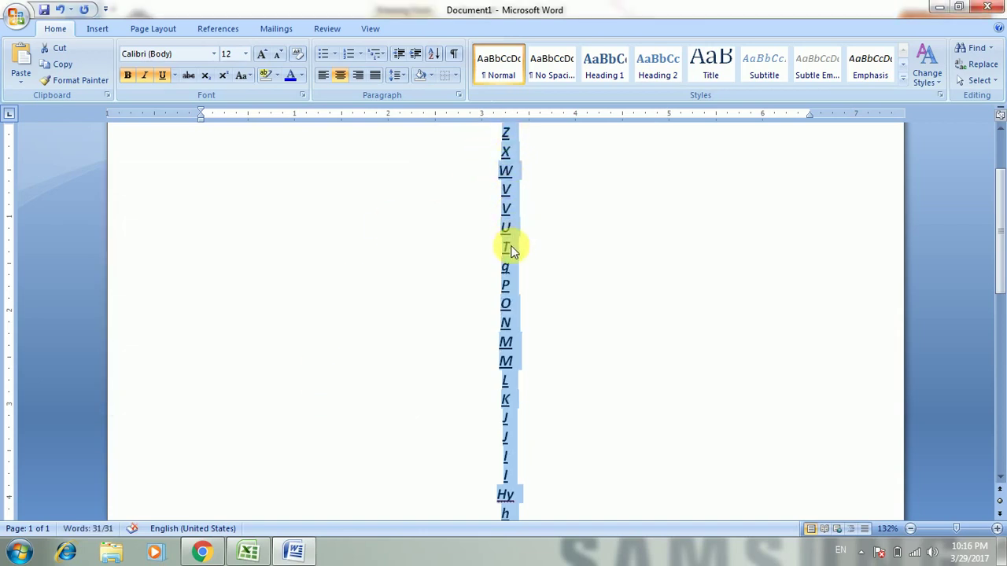
pyautogui.click(434, 53)
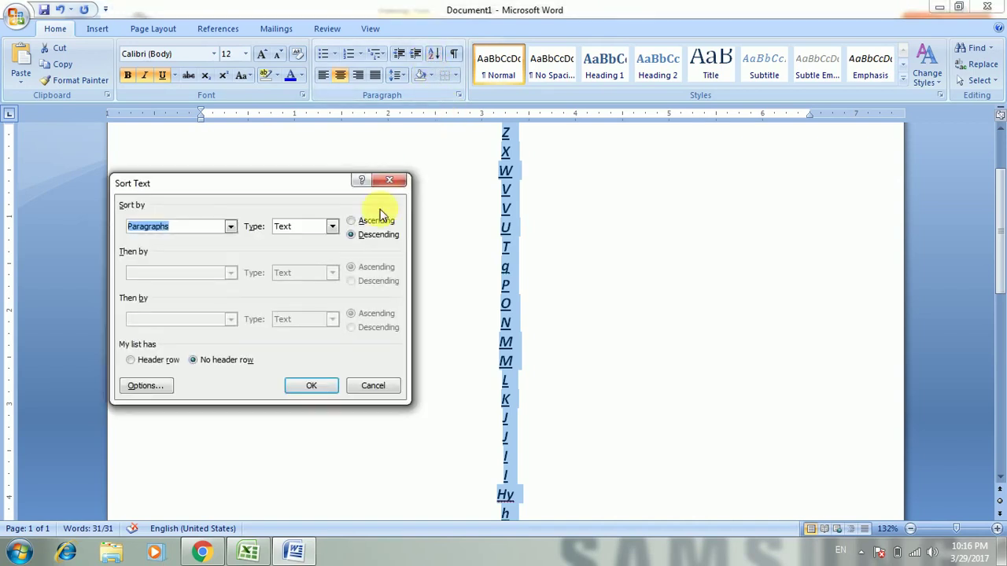
pyautogui.click(375, 220)
pyautogui.click(316, 380)
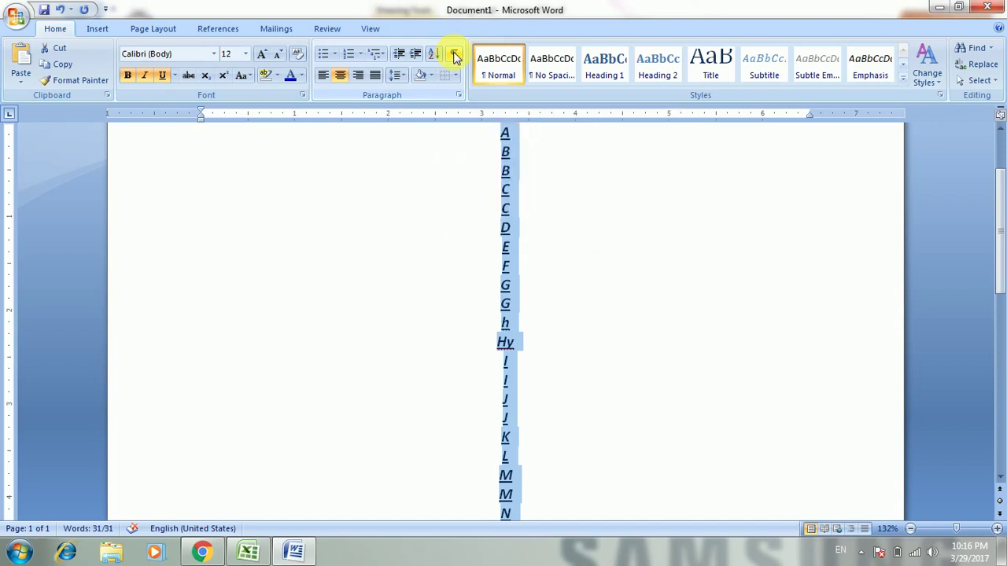
# Toggle paragraph marks on and off three times, leaving them hidden, then switch to Excel.
pyautogui.click(455, 57)
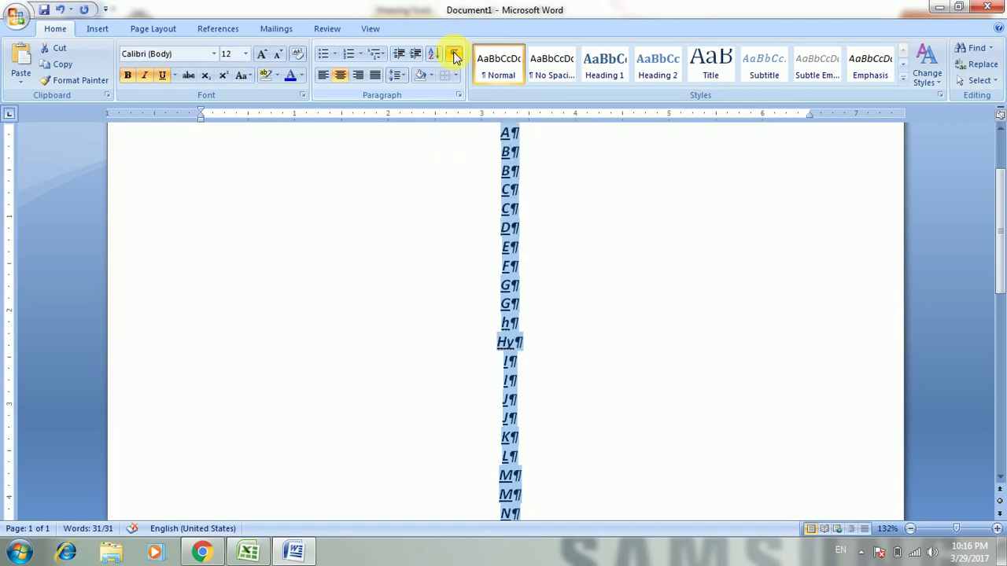
pyautogui.click(455, 58)
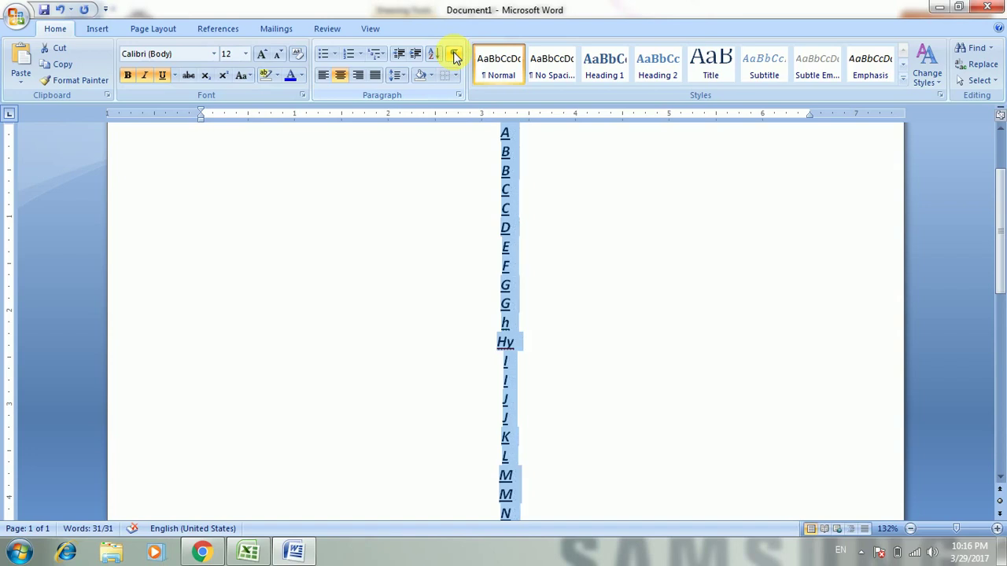
pyautogui.click(454, 57)
pyautogui.click(455, 57)
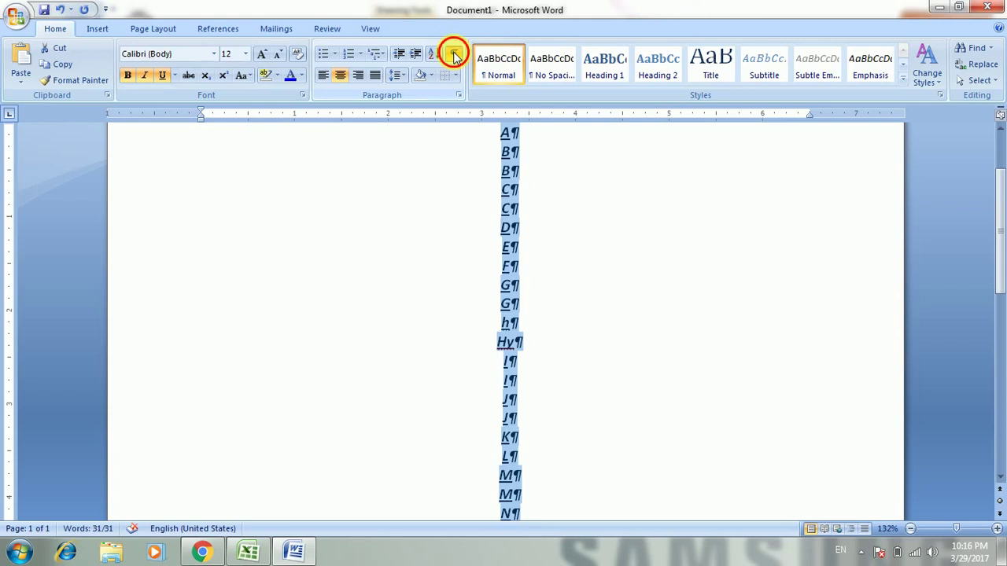
pyautogui.click(455, 58)
pyautogui.click(455, 58)
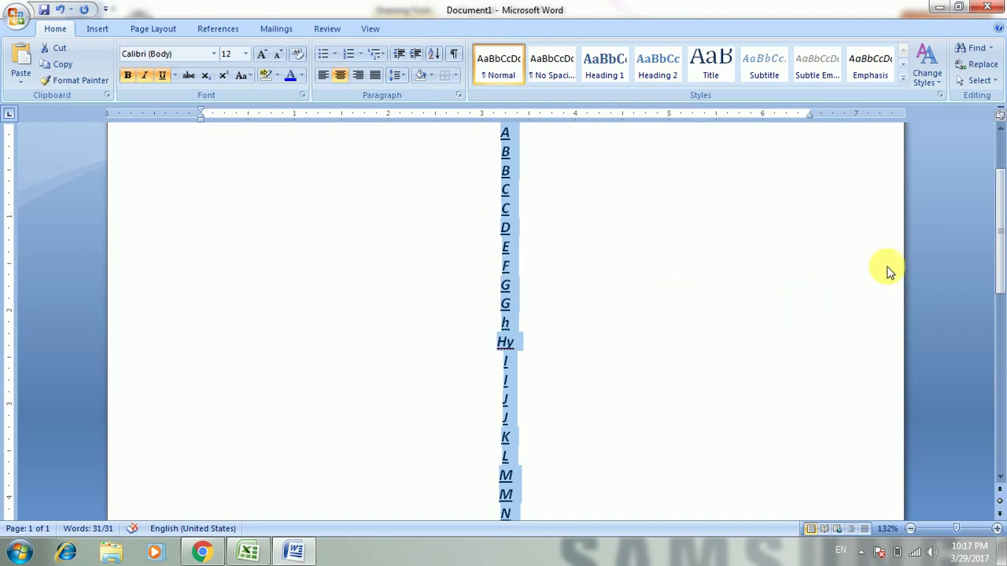
pyautogui.moveTo(998, 242); pyautogui.dragTo(997, 209)
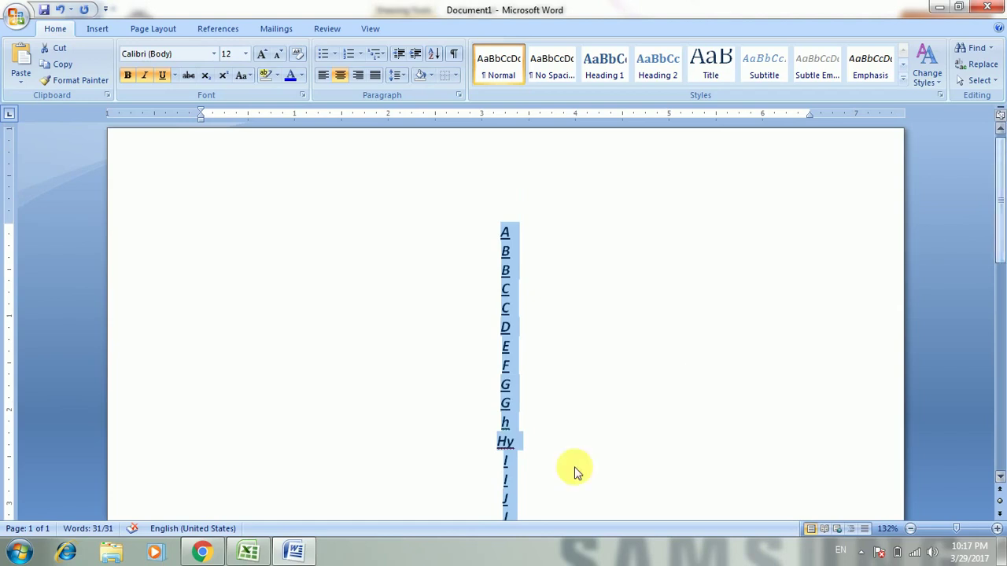
pyautogui.click(260, 553)
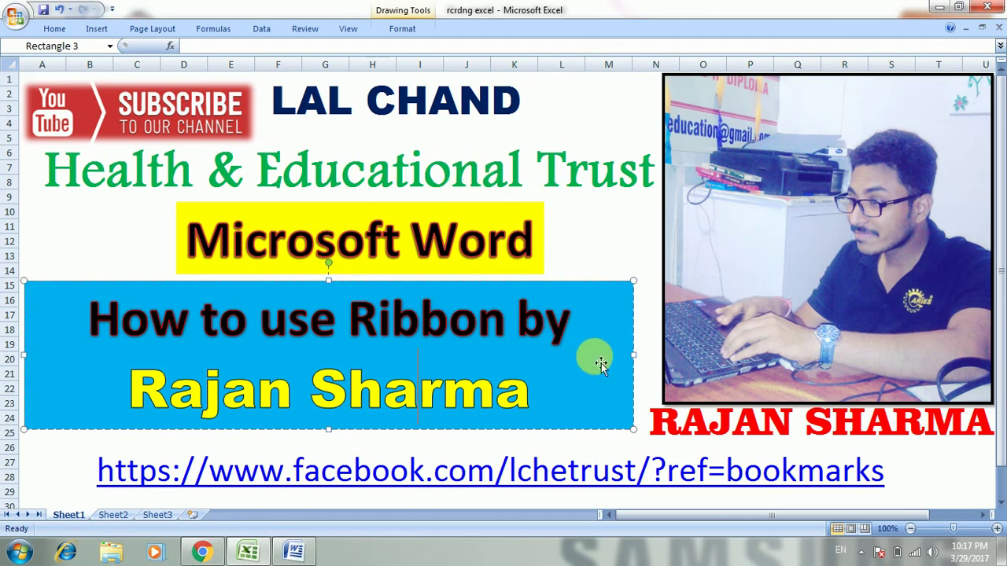
# Deselect the blue Rectangle 3 title box on the sheet.
pyautogui.click(564, 346)
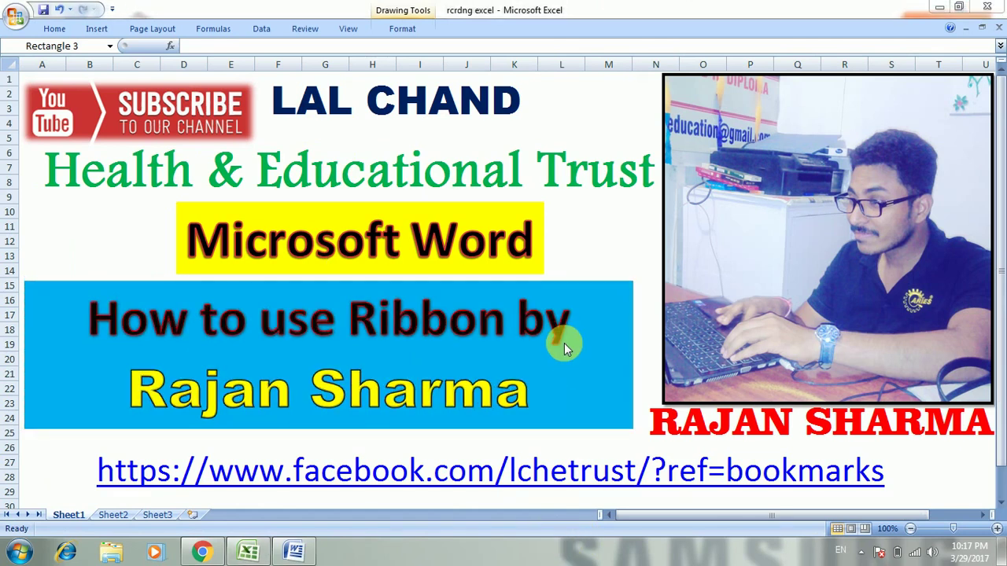